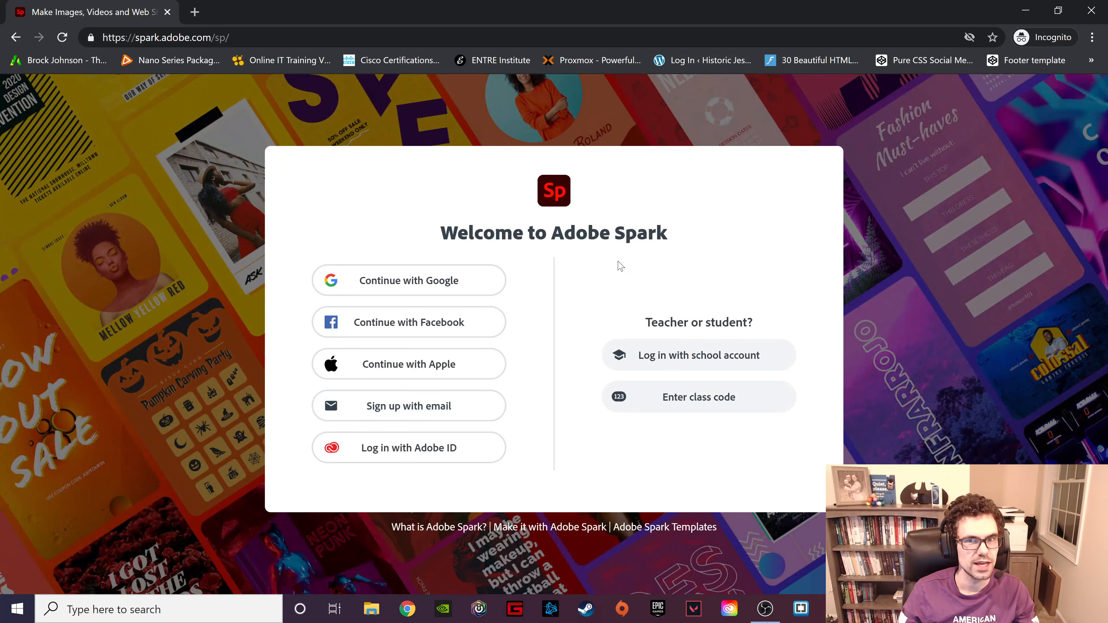
- Switch to the signed-in Adobe Spark window, go to its home page and start creating a new project
{"action": "left_click", "coordinate": [1038, 6]}
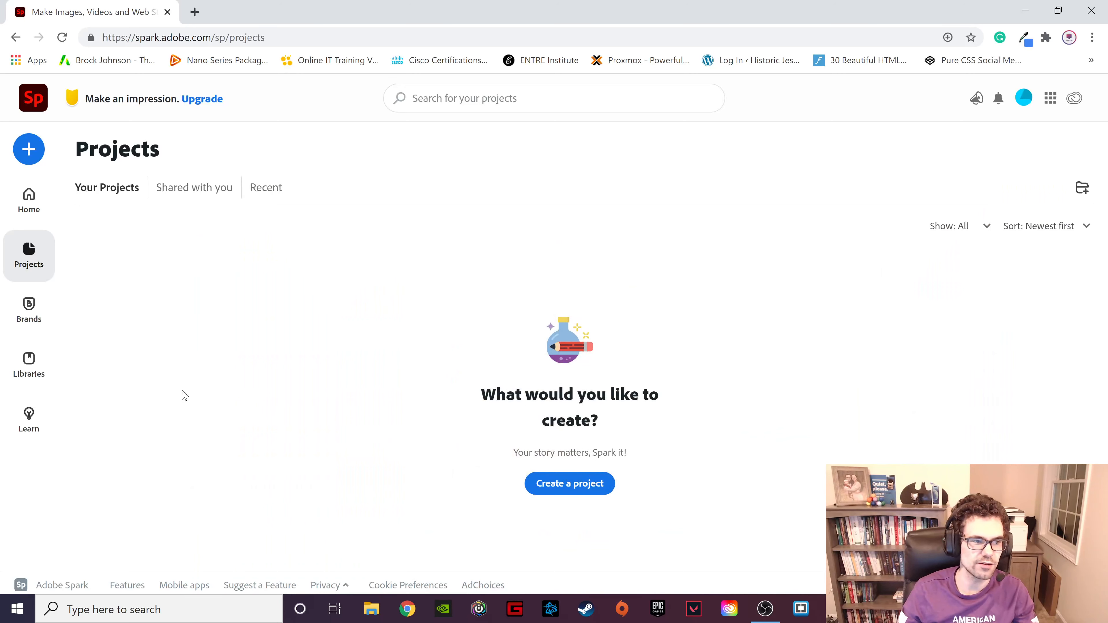
{"action": "left_click", "coordinate": [29, 199]}
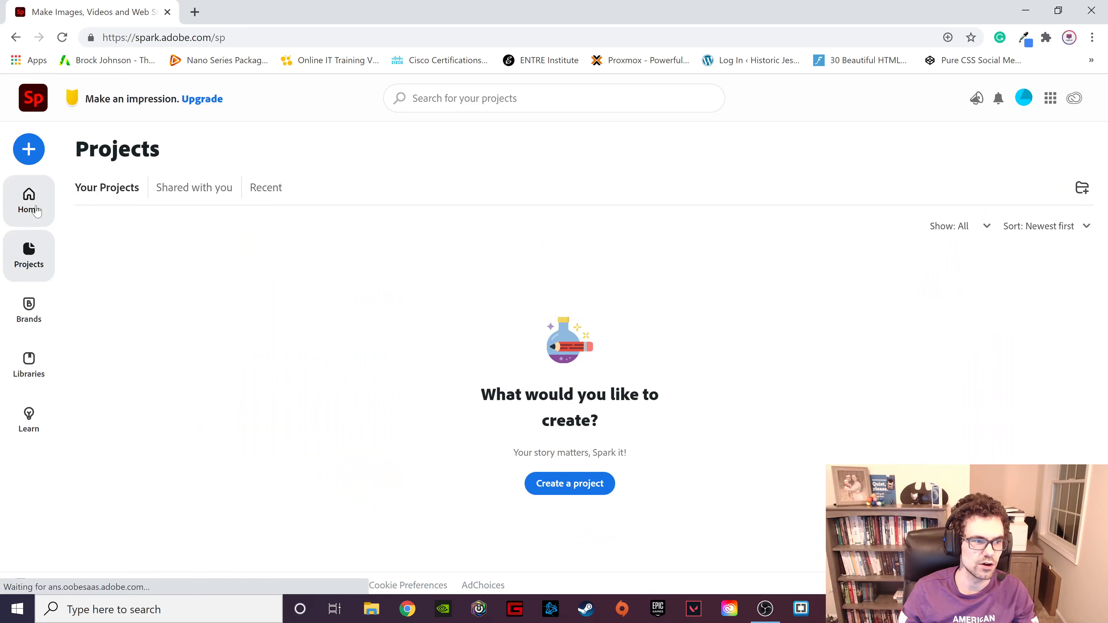
{"action": "scroll", "coordinate": [447, 281], "scroll_direction": "down", "scroll_amount": 6}
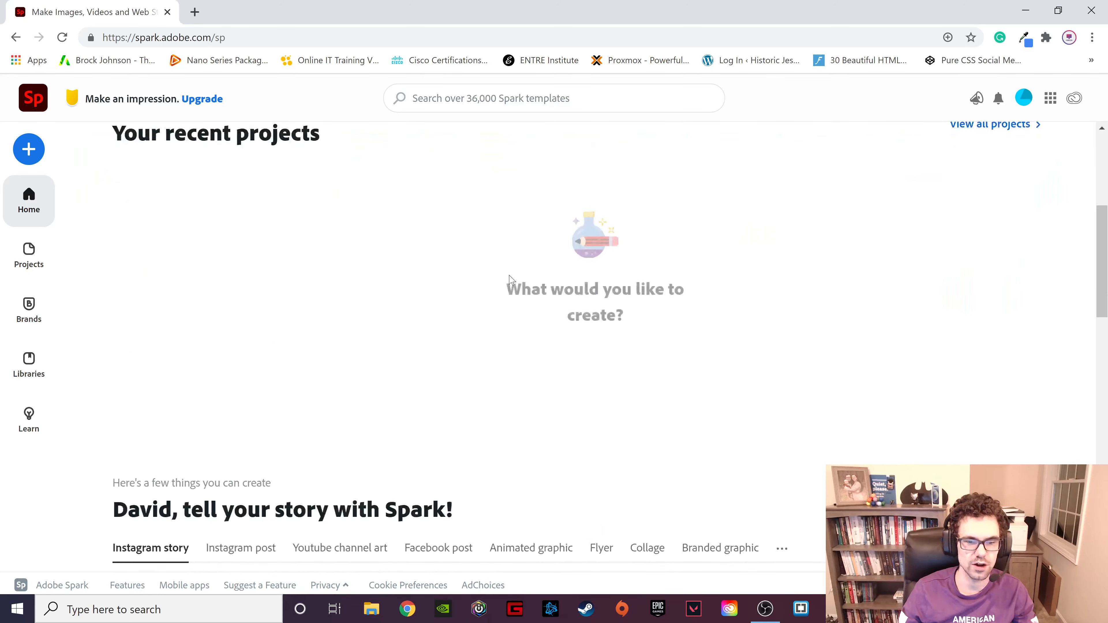
{"action": "scroll", "coordinate": [490, 297], "scroll_direction": "up", "scroll_amount": 5}
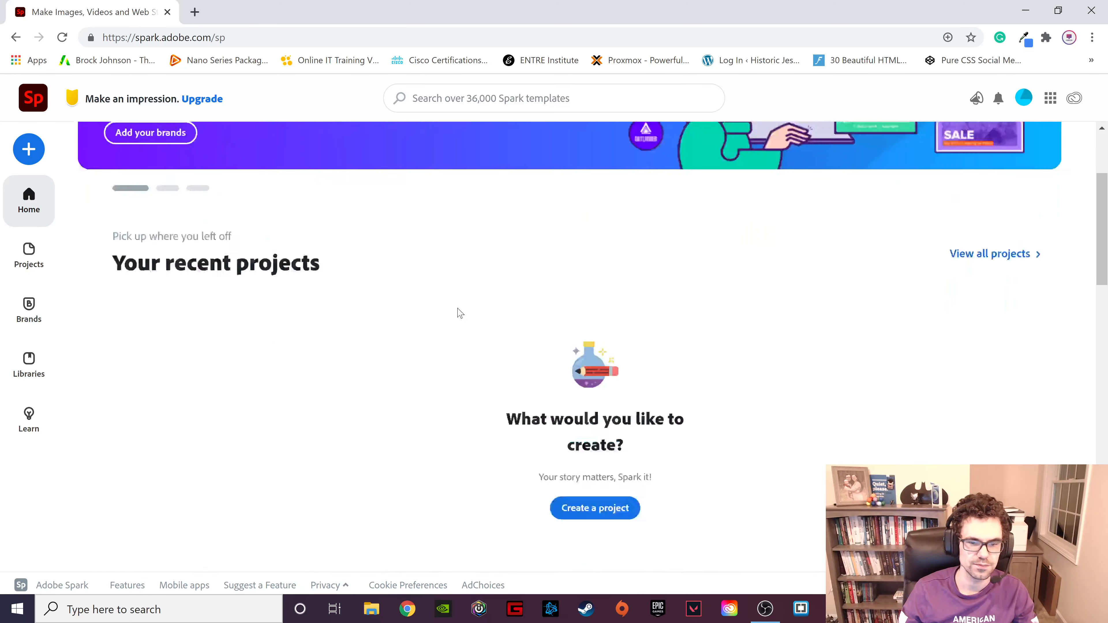
{"action": "scroll", "coordinate": [532, 344], "scroll_direction": "down", "scroll_amount": 4}
{"action": "left_click", "coordinate": [603, 456]}
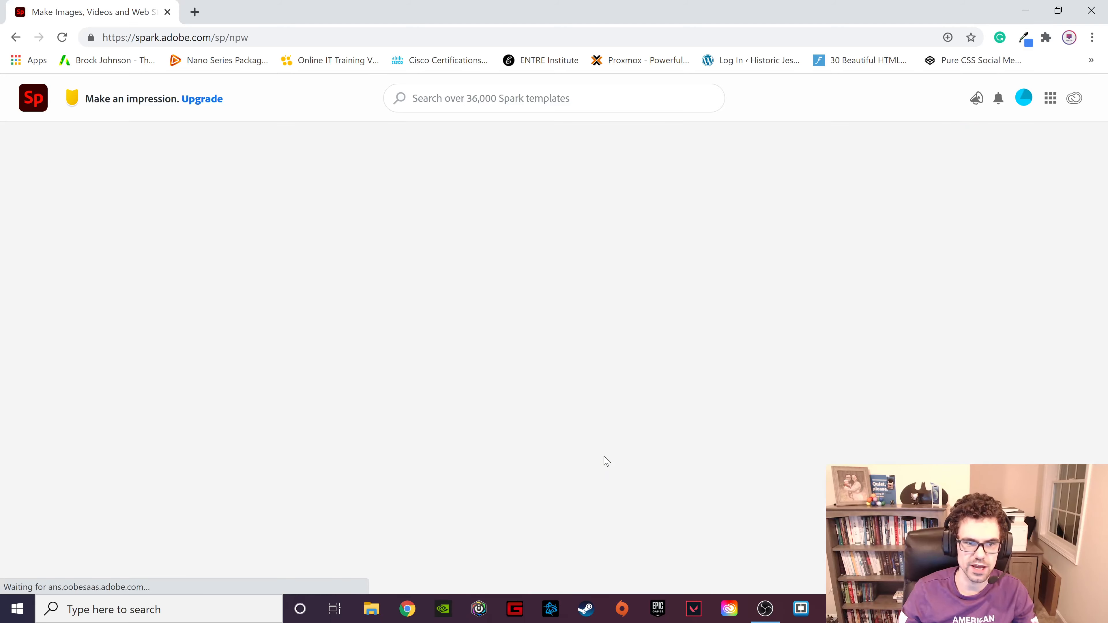
- Browse the available project types and start an Instagram Post graphic from the "Stand out on social" group
{"action": "scroll", "coordinate": [785, 253], "scroll_direction": "down", "scroll_amount": 3}
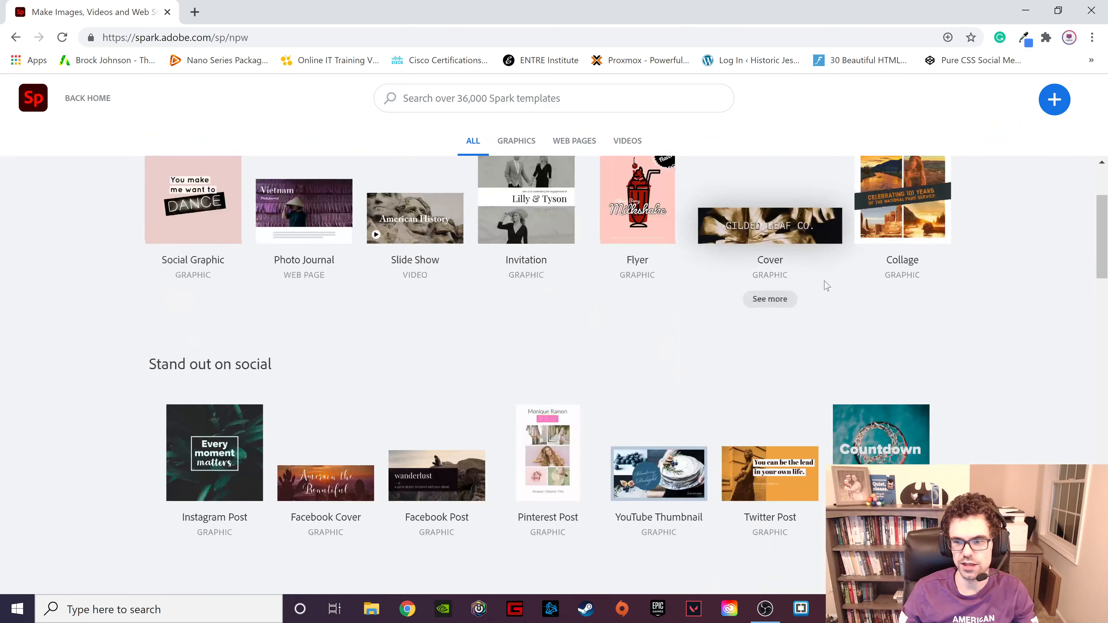
{"action": "scroll", "coordinate": [550, 372], "scroll_direction": "down", "scroll_amount": 1}
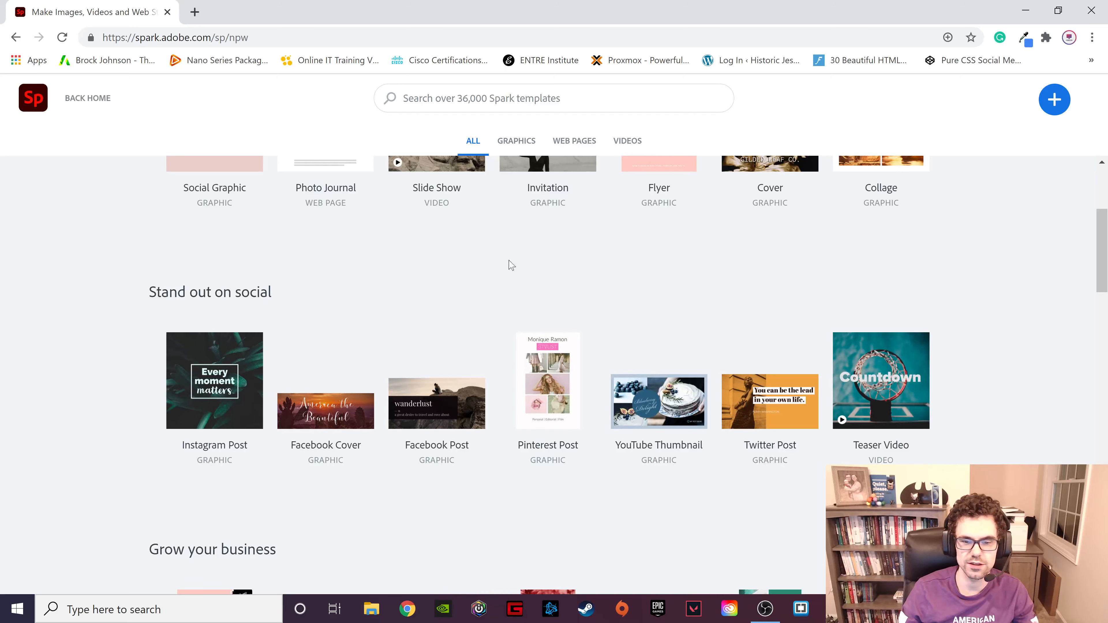
{"action": "scroll", "coordinate": [720, 271], "scroll_direction": "up", "scroll_amount": 4}
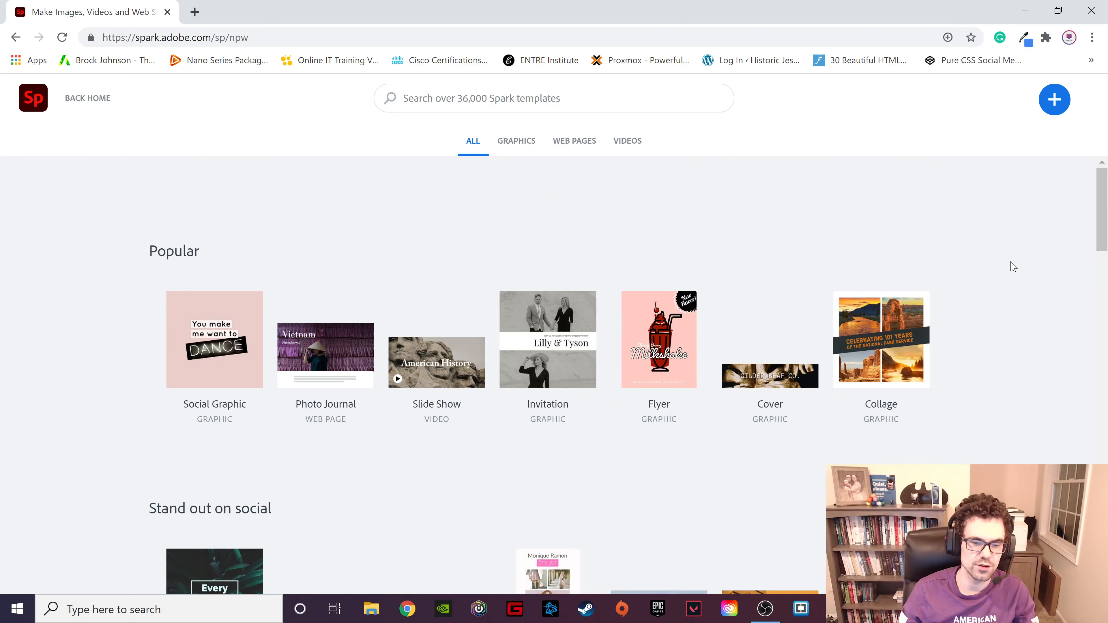
{"action": "scroll", "coordinate": [1003, 326], "scroll_direction": "down", "scroll_amount": 4}
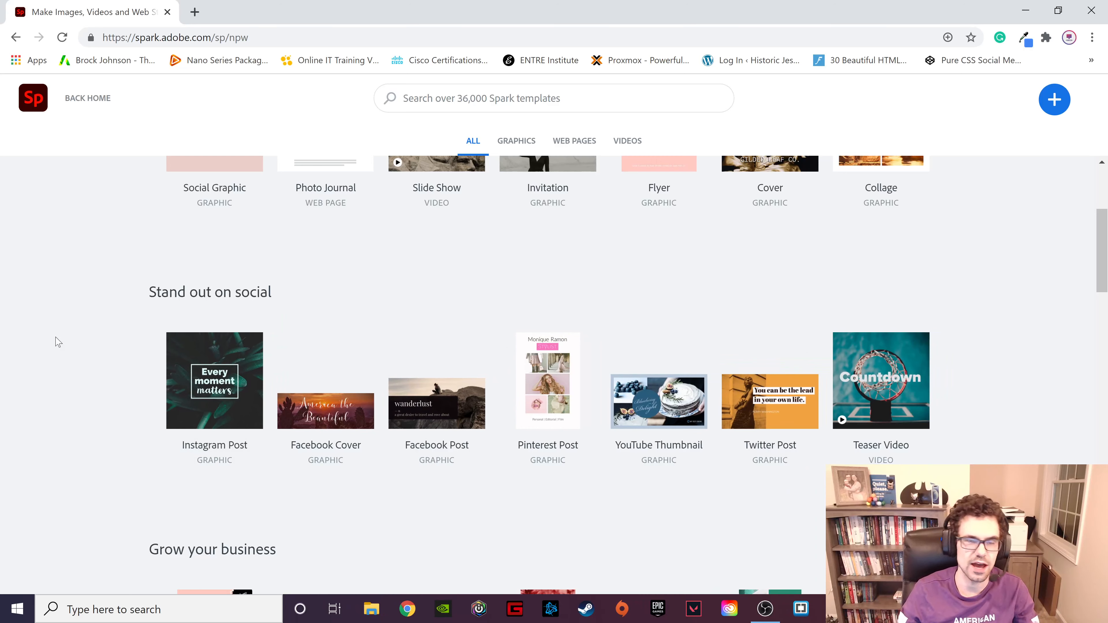
{"action": "left_click", "coordinate": [234, 364]}
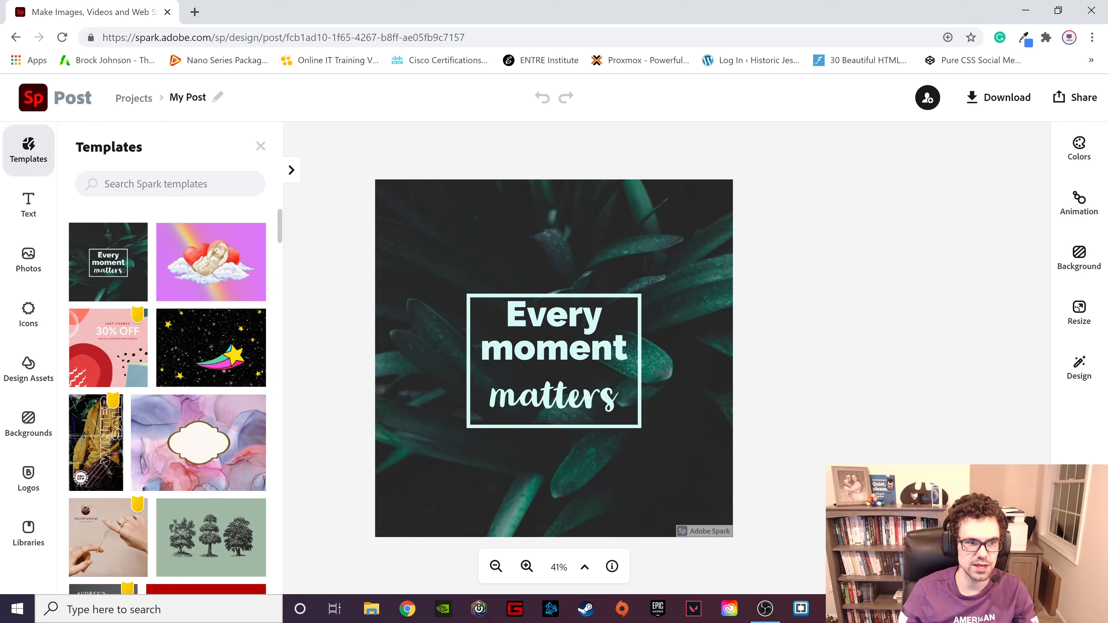
- Search the templates for "social" and apply the pink "5 Social Media Tips" template to the post
{"action": "left_click", "coordinate": [170, 184]}
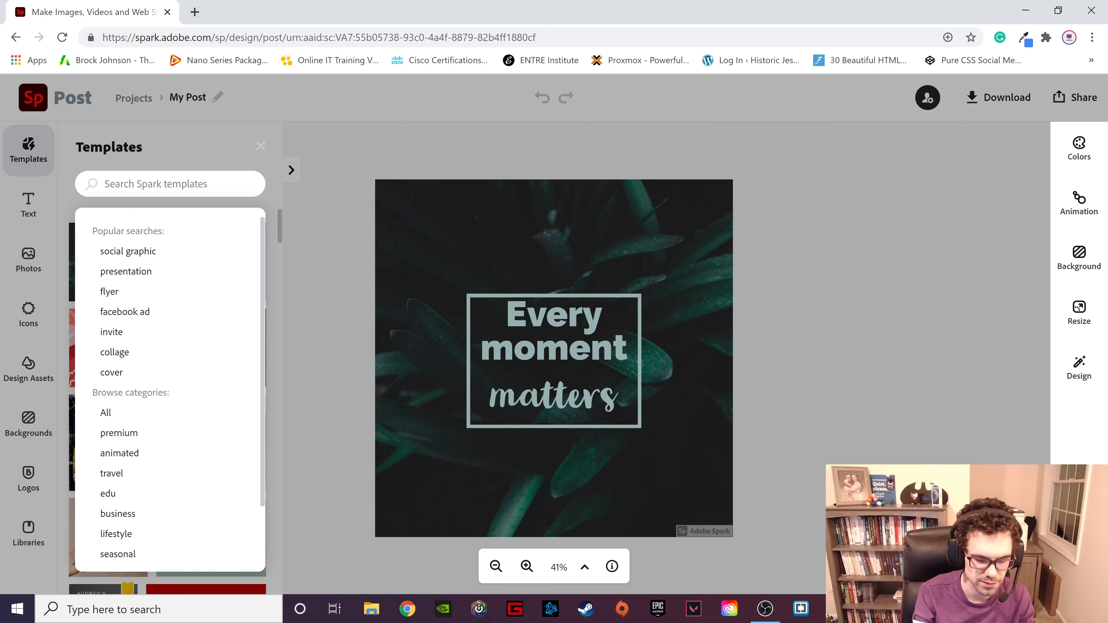
{"action": "type", "text": "social"}
{"action": "key", "text": "Return"}
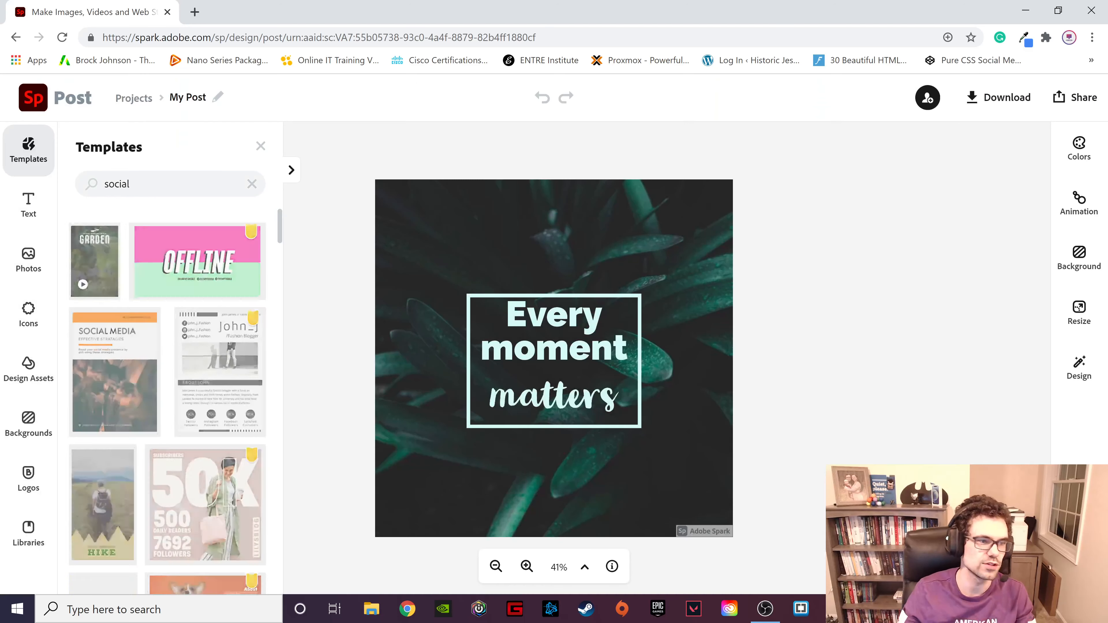
{"action": "scroll", "coordinate": [162, 248], "scroll_direction": "down", "scroll_amount": 10}
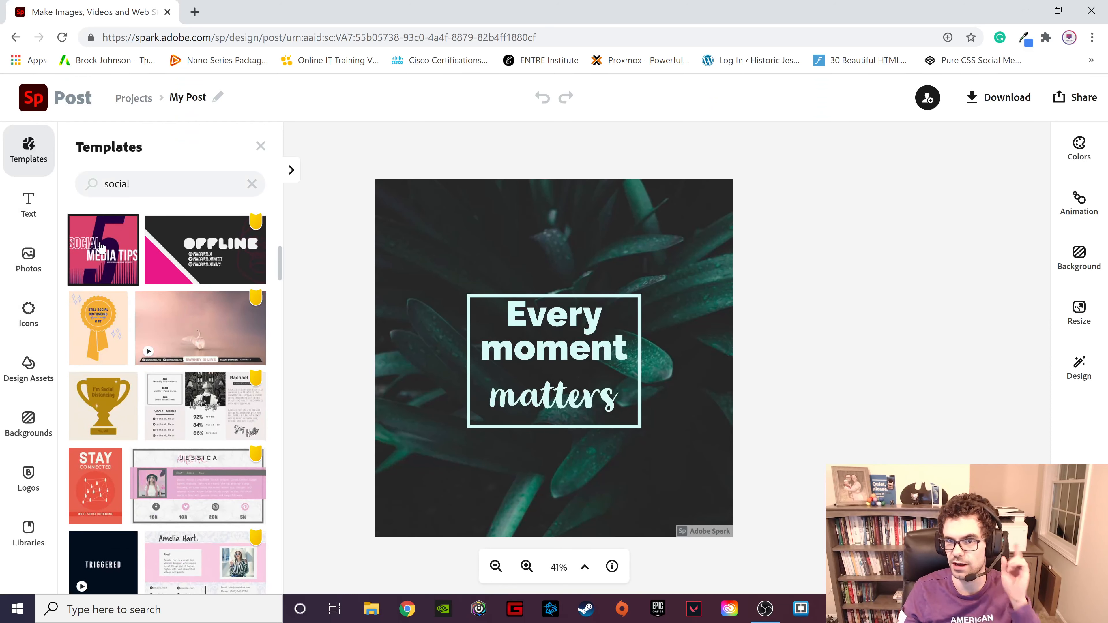
{"action": "left_click", "coordinate": [101, 248]}
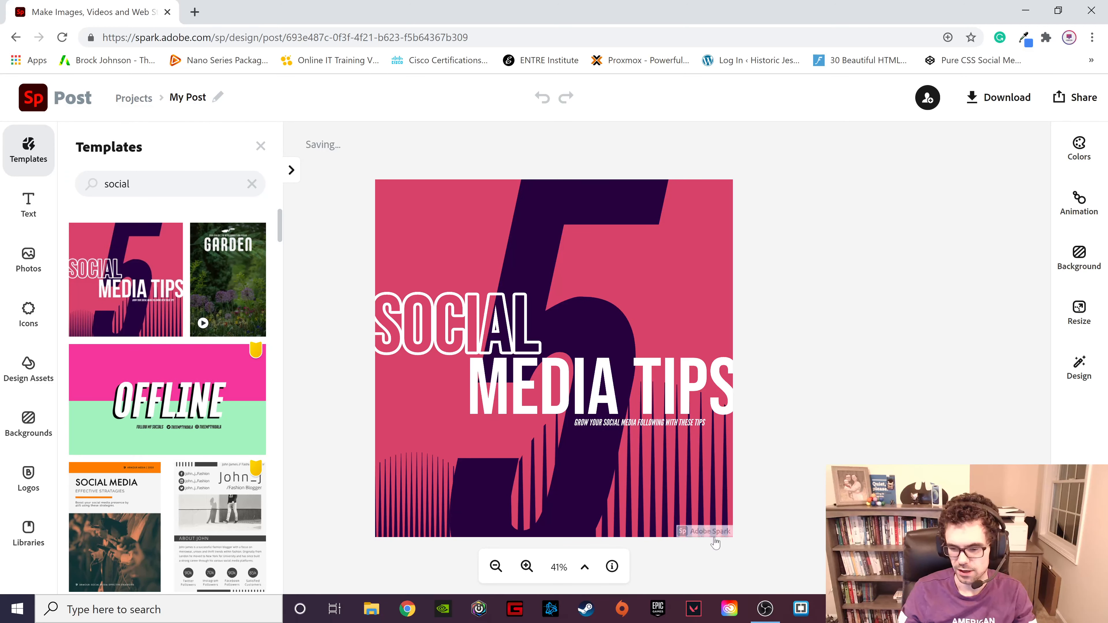
- Remove the Adobe Spark watermark once from the post and close the pricing page that opens
{"action": "mouse_move", "coordinate": [708, 538]}
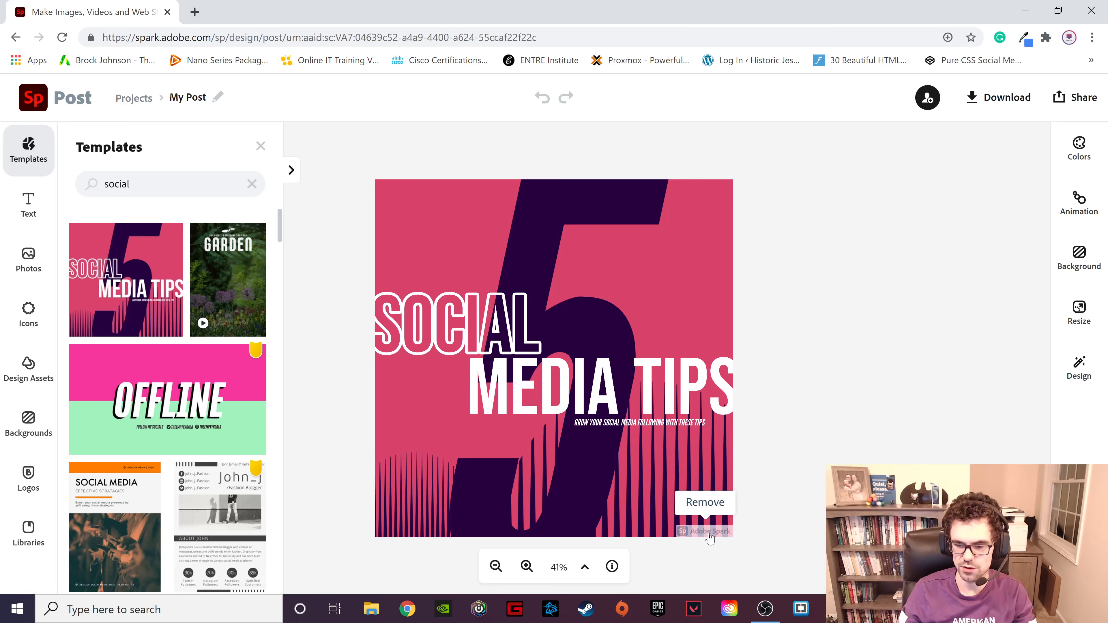
{"action": "left_click", "coordinate": [710, 539]}
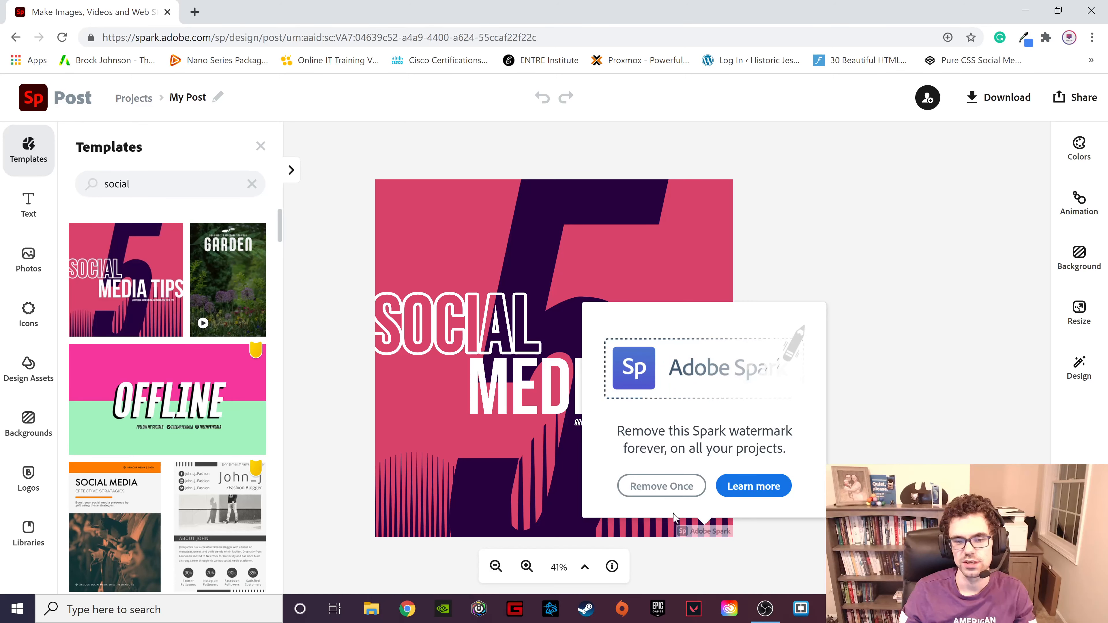
{"action": "left_click", "coordinate": [681, 491]}
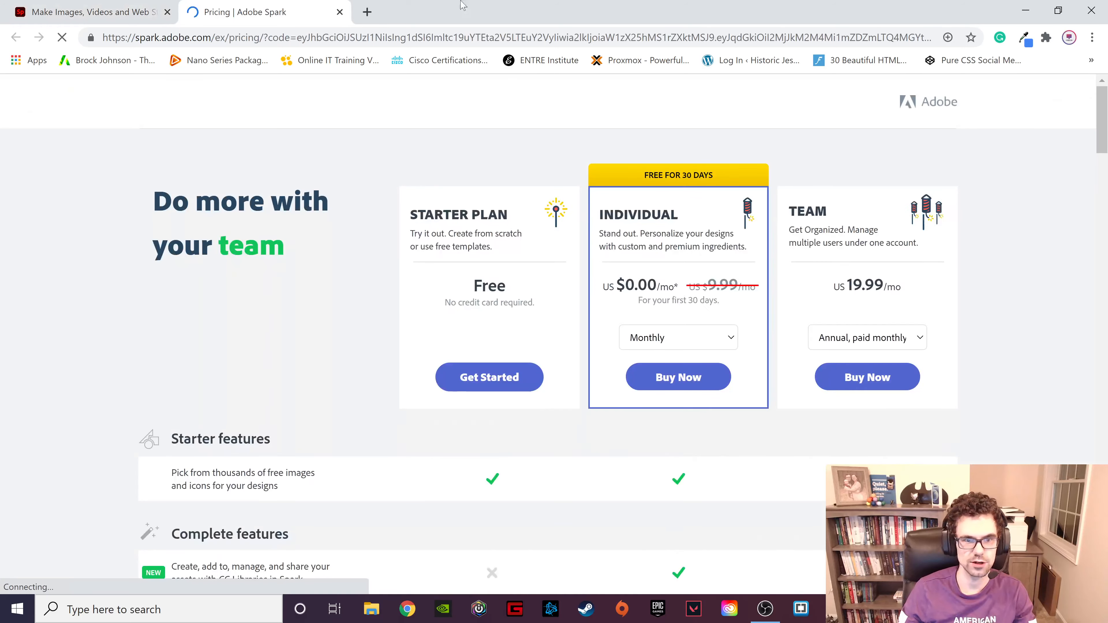
{"action": "left_click", "coordinate": [339, 12]}
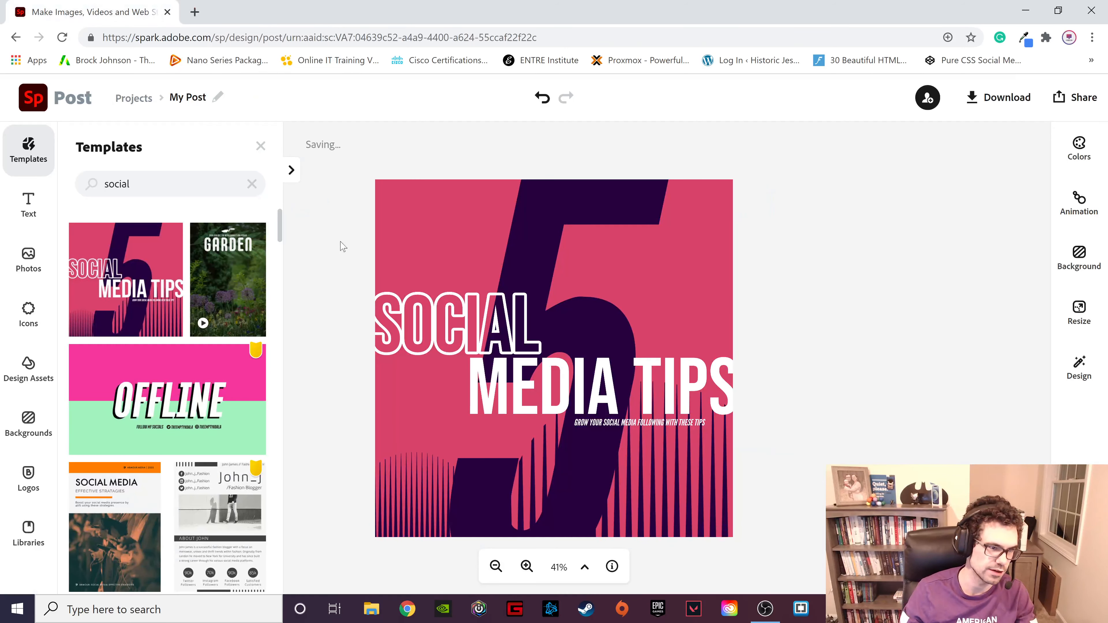
- Add the "Everything will be okay" text design to the post and delete it again
{"action": "left_click", "coordinate": [28, 204]}
{"action": "scroll", "coordinate": [196, 349], "scroll_direction": "down", "scroll_amount": 3}
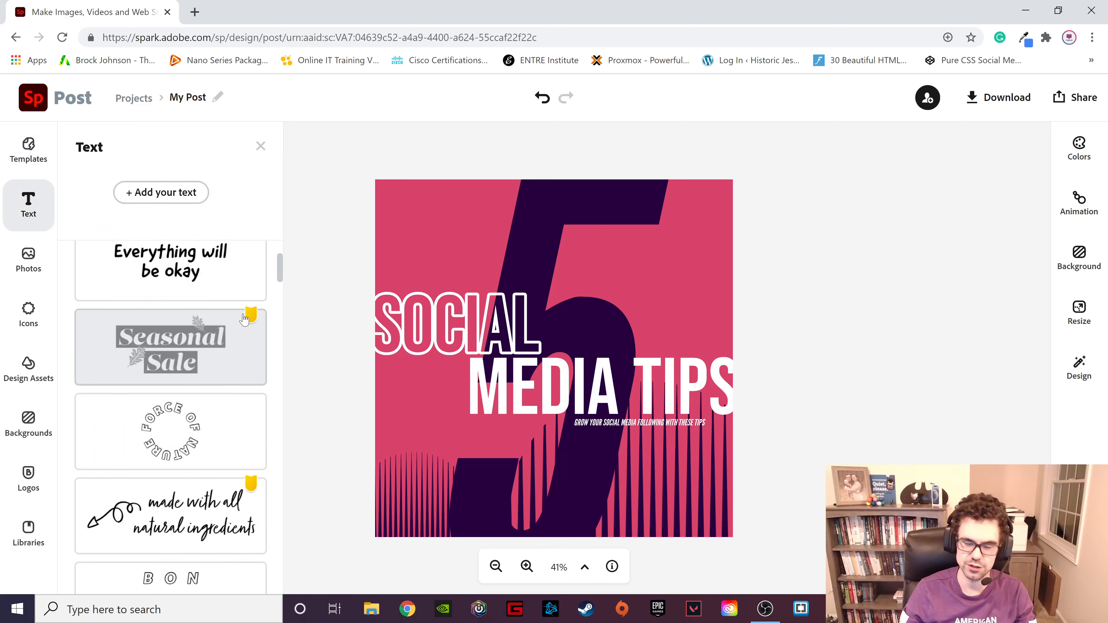
{"action": "scroll", "coordinate": [232, 329], "scroll_direction": "up", "scroll_amount": 2}
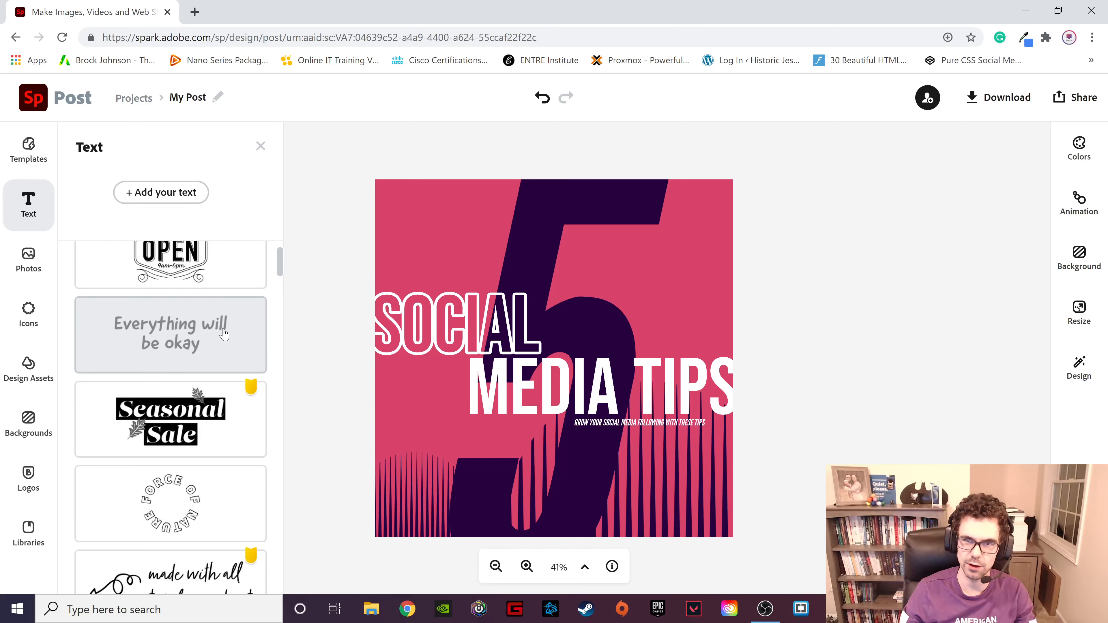
{"action": "left_click", "coordinate": [198, 337]}
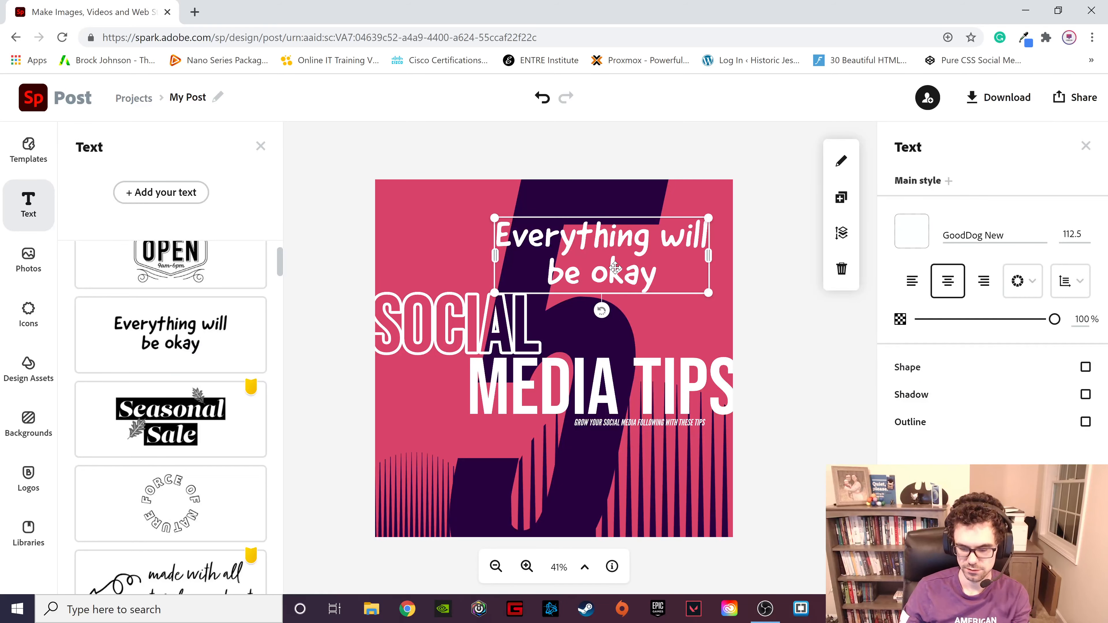
{"action": "key", "text": "Delete"}
- Look at the free stock photos offered for the post
{"action": "left_click", "coordinate": [29, 257]}
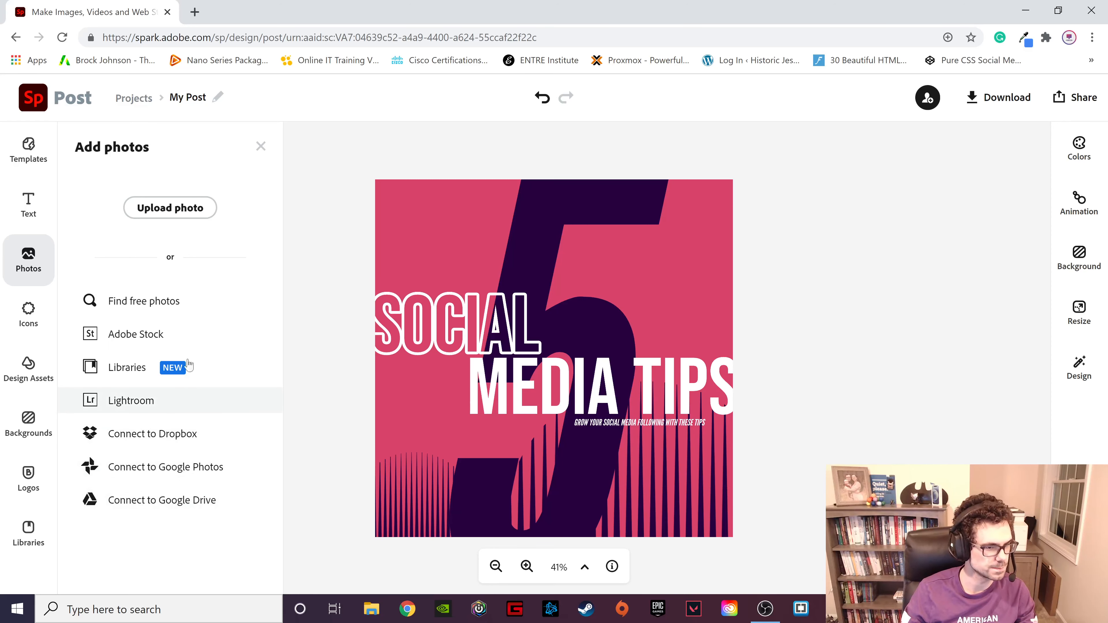
{"action": "left_click", "coordinate": [203, 304]}
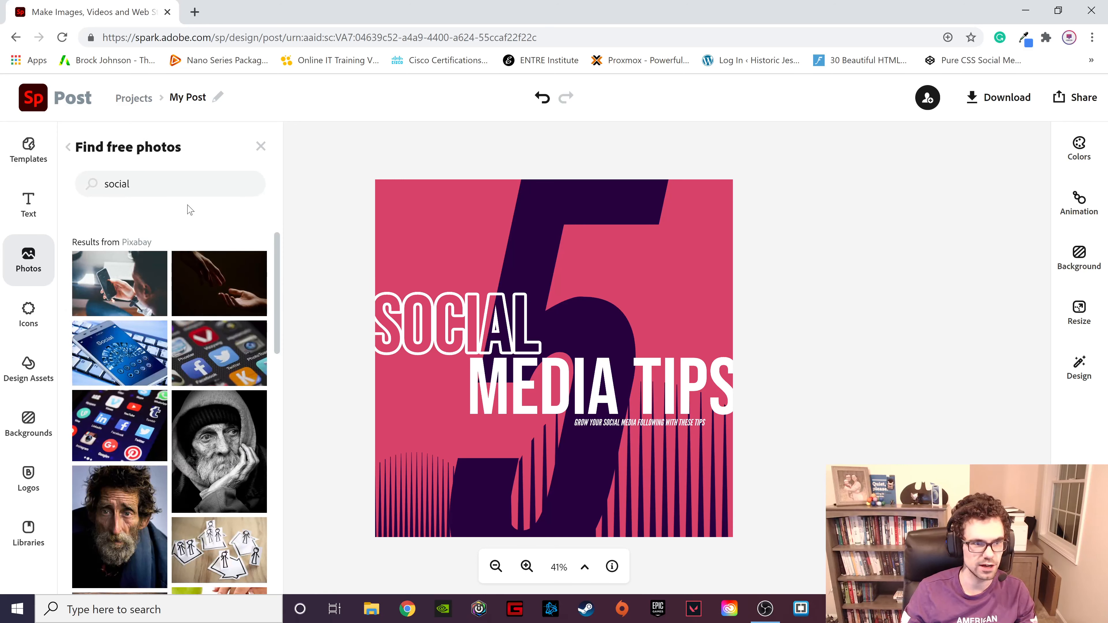
- Search the icons for "social" and add the outlined icon of three people to the post
{"action": "left_click", "coordinate": [26, 325]}
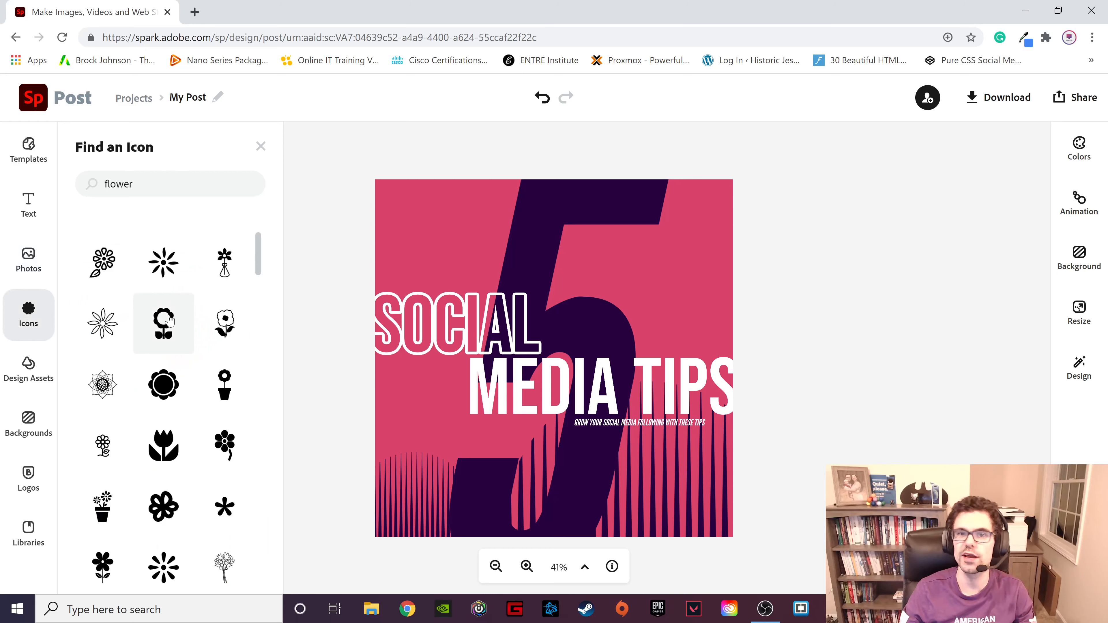
{"action": "scroll", "coordinate": [227, 325], "scroll_direction": "down", "scroll_amount": 5}
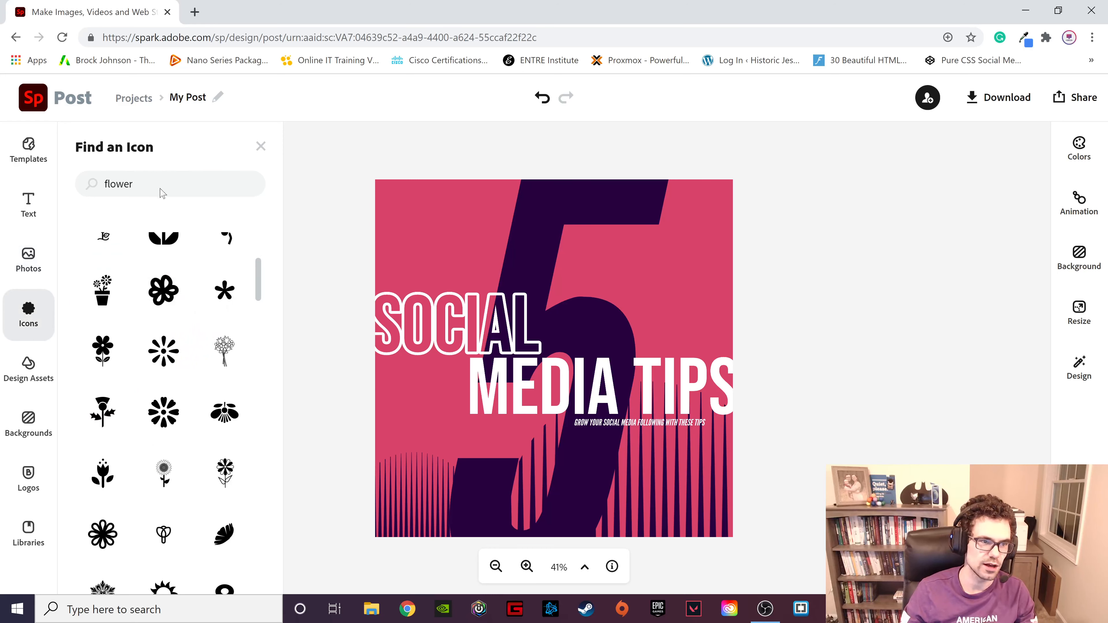
{"action": "key", "text": "ctrl+a"}
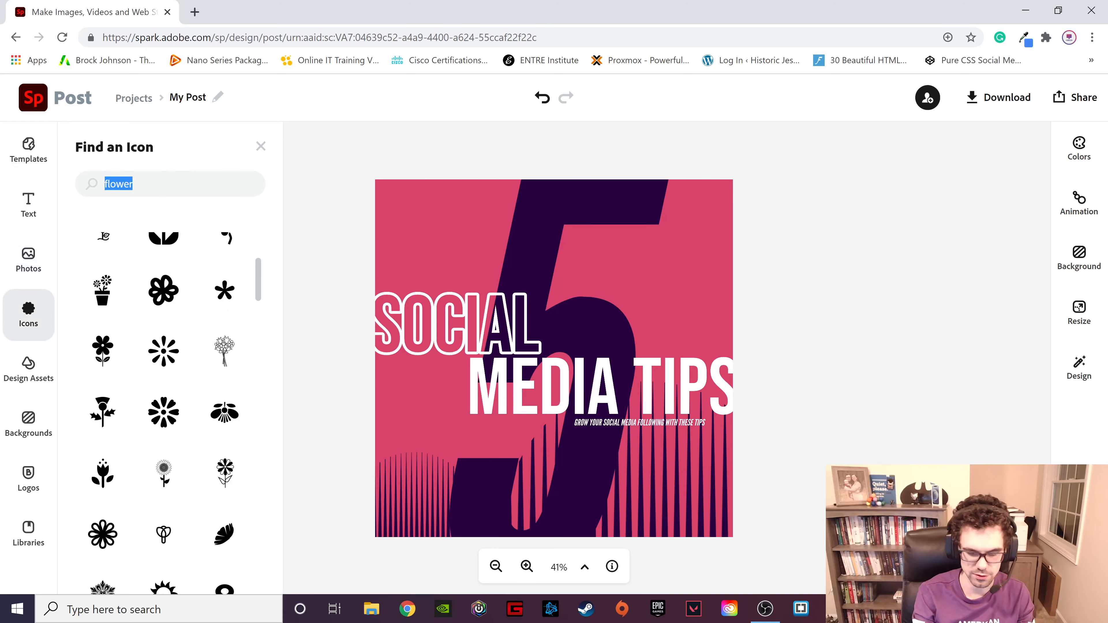
{"action": "type", "text": "social"}
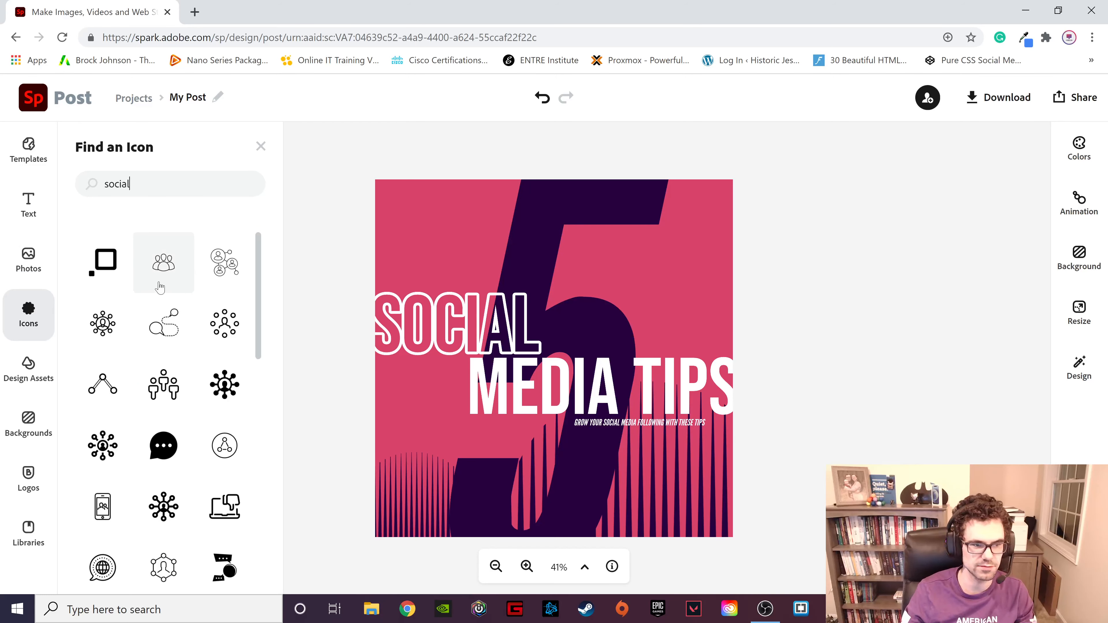
{"action": "left_click", "coordinate": [165, 272]}
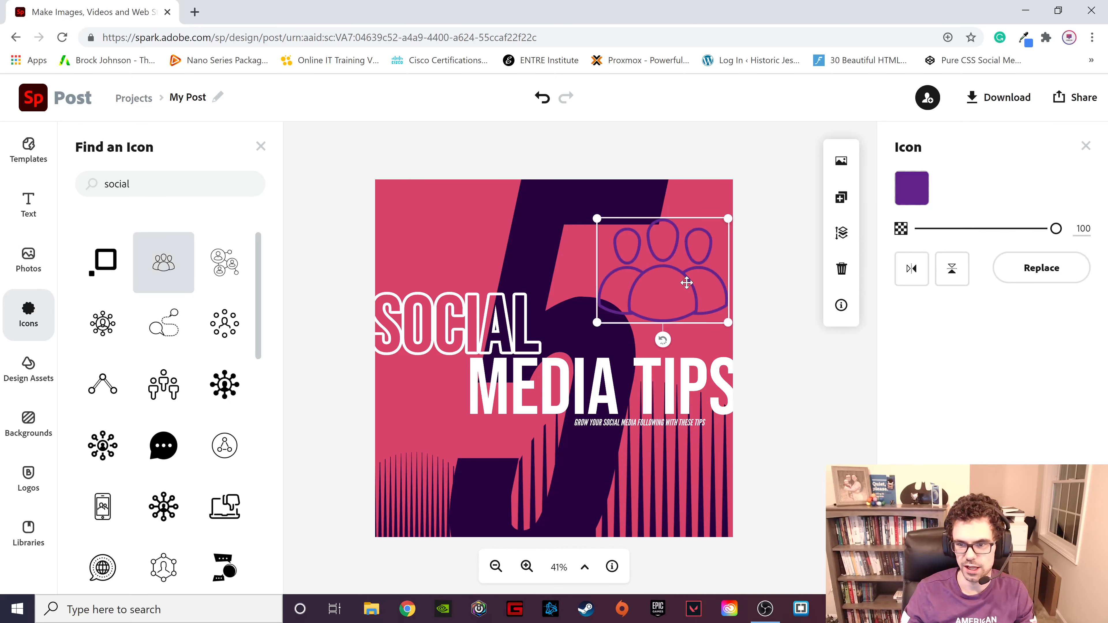
- Recolor the people icon white (#FFFFFF) and shrink it into the pink area above "MEDIA TIPS", beside the 5
{"action": "left_click_drag", "start_coordinate": [687, 282], "coordinate": [639, 263]}
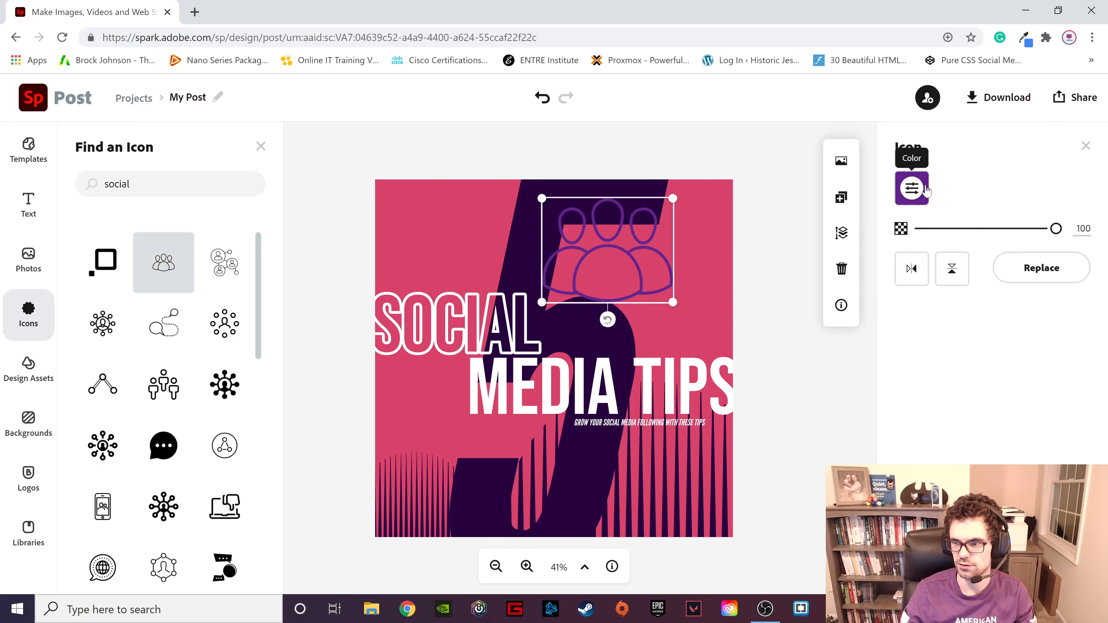
{"action": "left_click", "coordinate": [912, 188]}
{"action": "left_click", "coordinate": [1039, 265]}
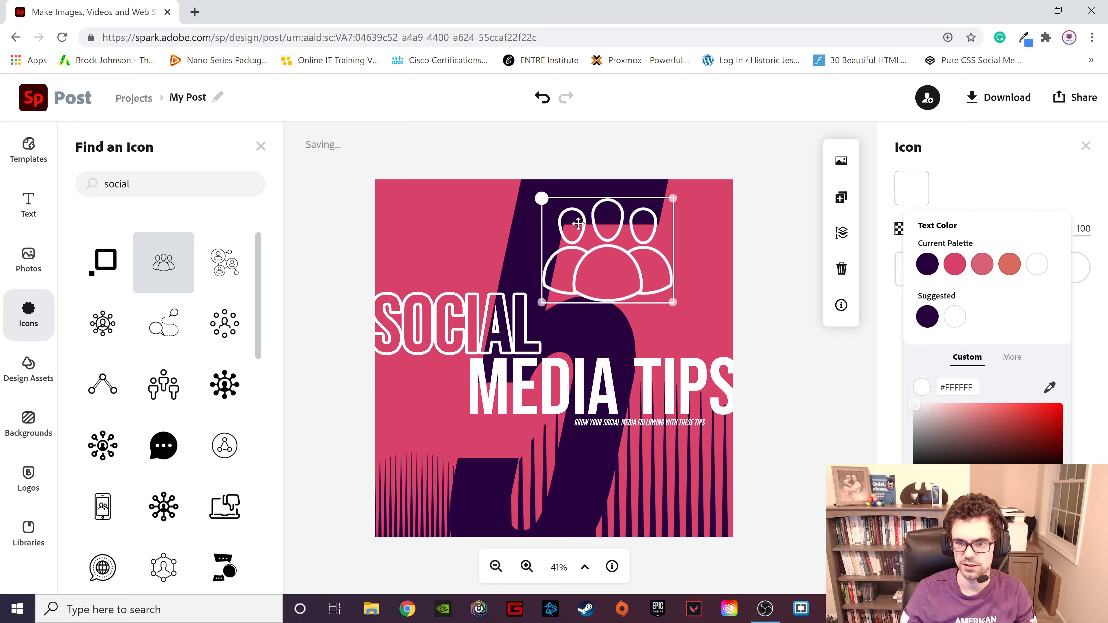
{"action": "left_click_drag", "start_coordinate": [542, 199], "coordinate": [657, 251]}
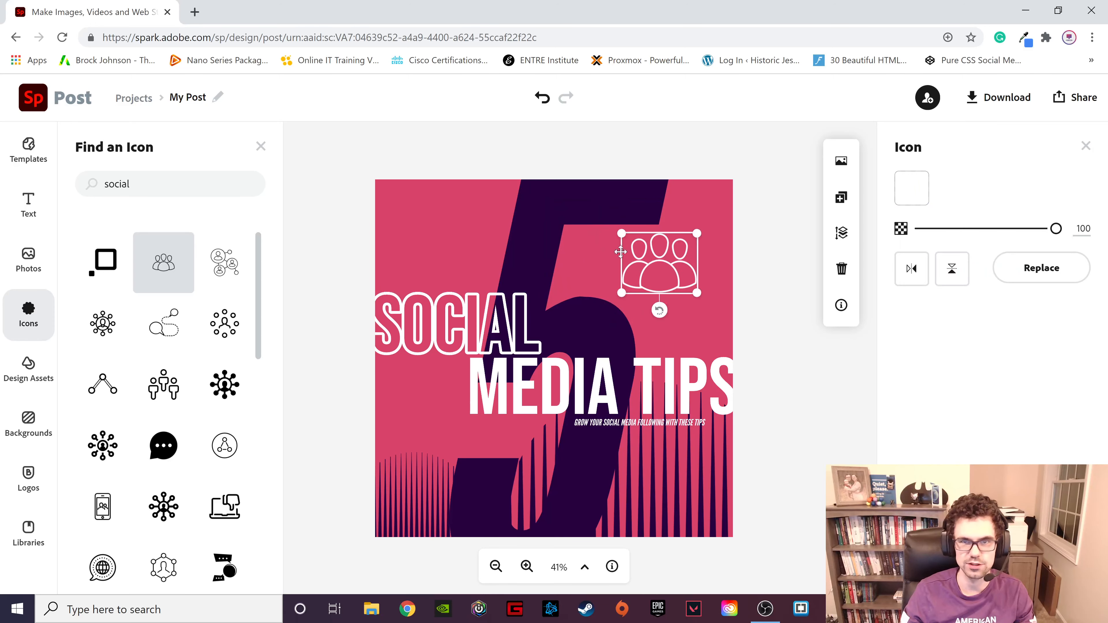
{"action": "left_click", "coordinate": [453, 160]}
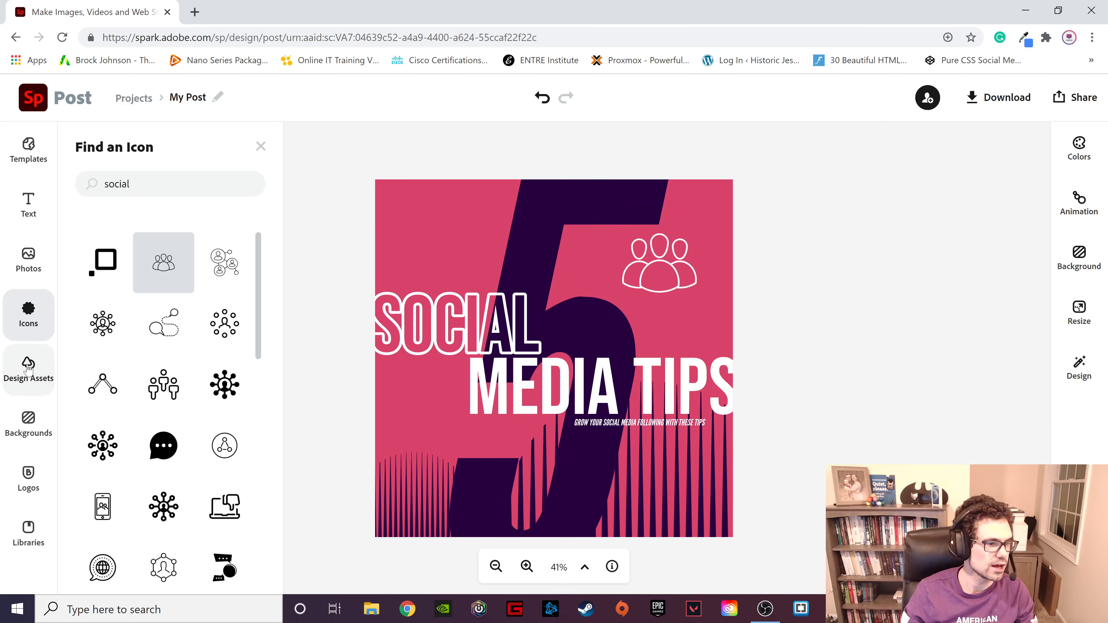
- Add the gold paper clip from the Elements design assets and shrink it to fit below the start of "MEDIA TIPS"
{"action": "left_click", "coordinate": [39, 367]}
{"action": "scroll", "coordinate": [159, 257], "scroll_direction": "down", "scroll_amount": 8}
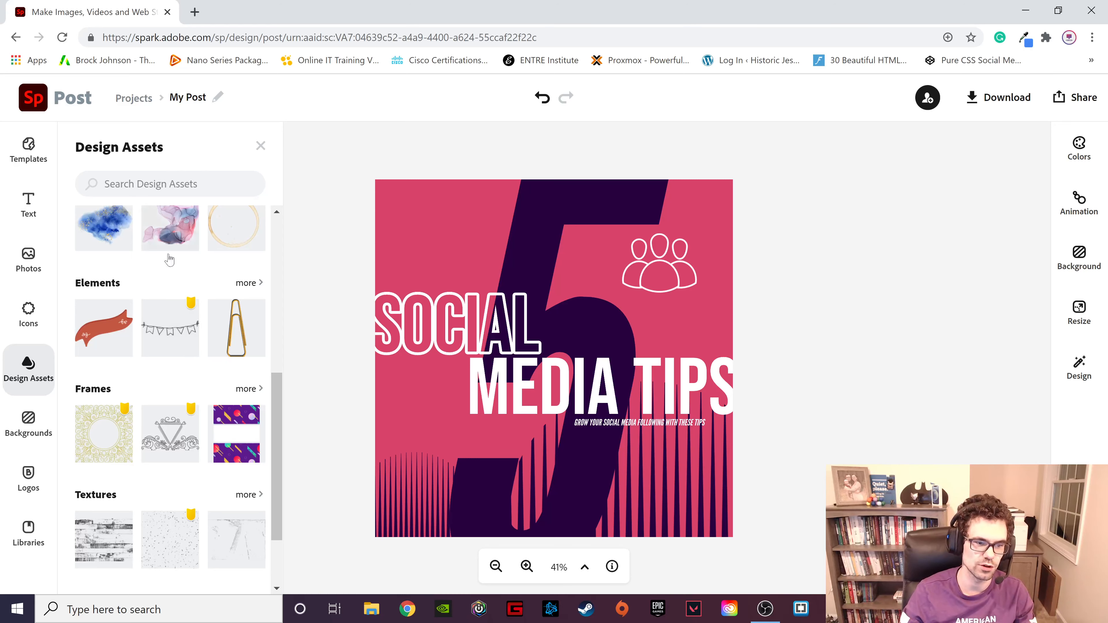
{"action": "left_click", "coordinate": [239, 332]}
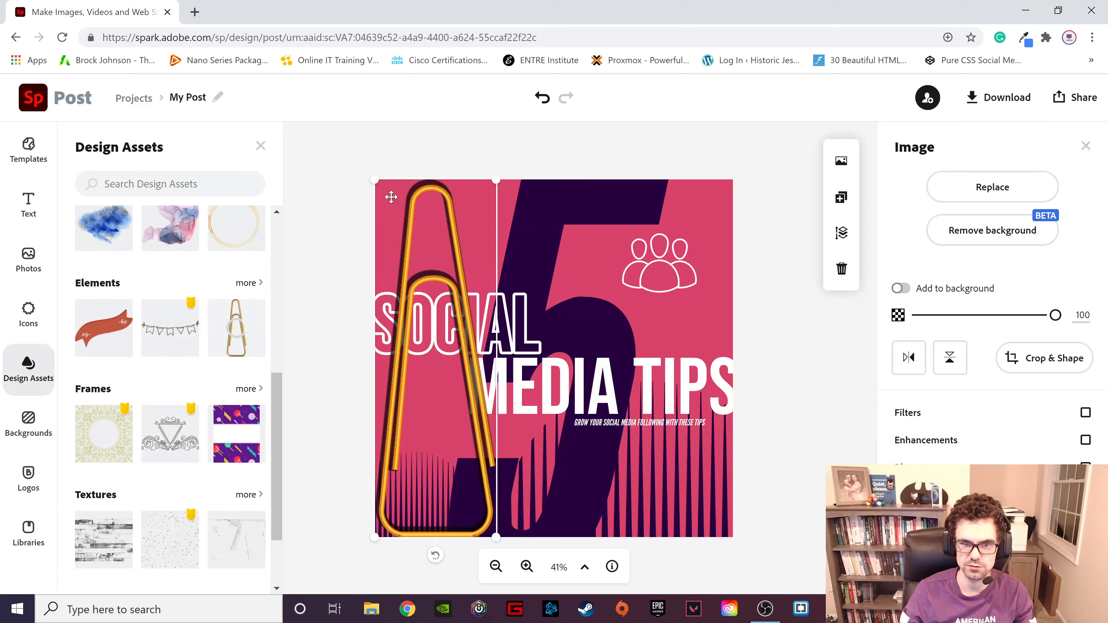
{"action": "left_click_drag", "start_coordinate": [375, 181], "coordinate": [506, 412]}
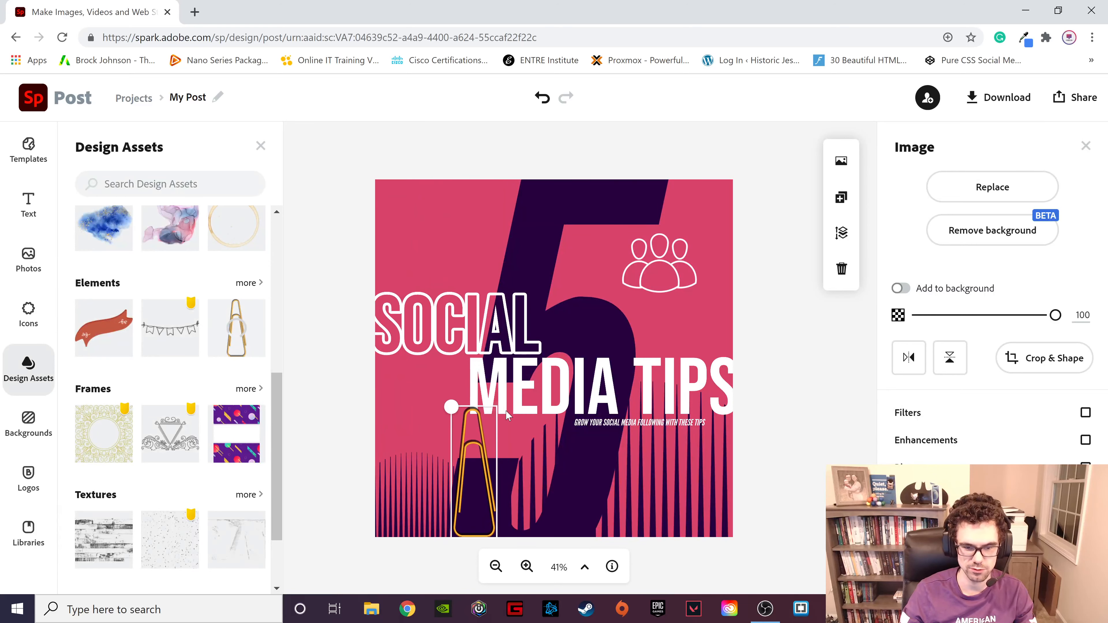
- Delete the gold paper clip from the post
{"action": "key", "text": "Delete"}
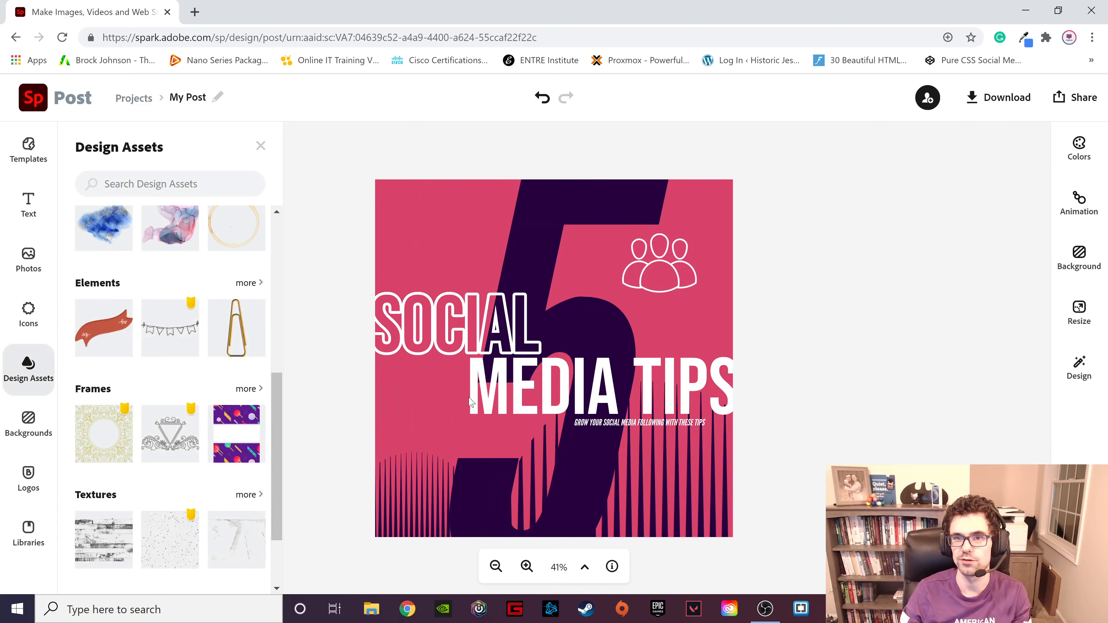
- Add the light speckled Terrazzo background image to the post and enlarge it to cover nearly the whole canvas
{"action": "left_click", "coordinate": [22, 437]}
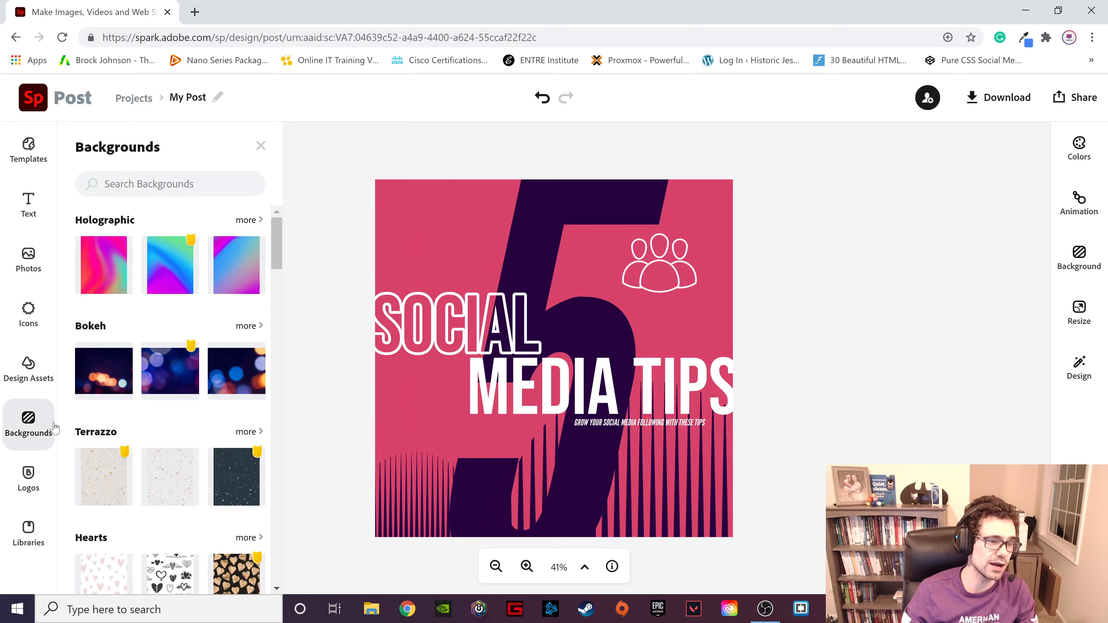
{"action": "scroll", "coordinate": [115, 262], "scroll_direction": "down", "scroll_amount": 2}
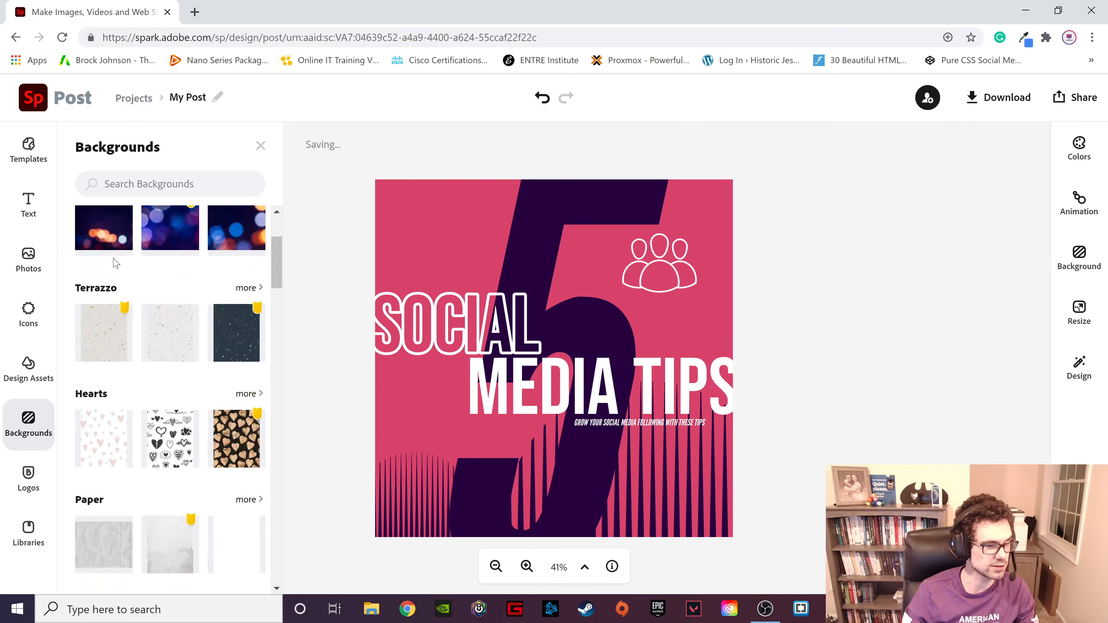
{"action": "left_click", "coordinate": [192, 353]}
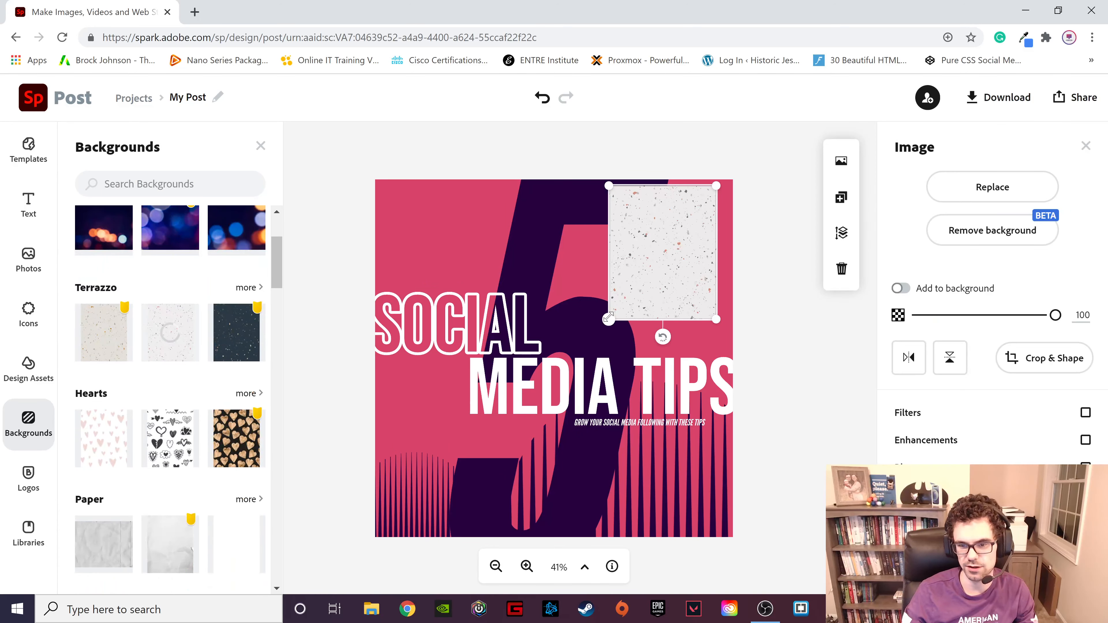
{"action": "left_click_drag", "start_coordinate": [608, 319], "coordinate": [302, 548]}
{"action": "left_click_drag", "start_coordinate": [540, 386], "coordinate": [545, 369]}
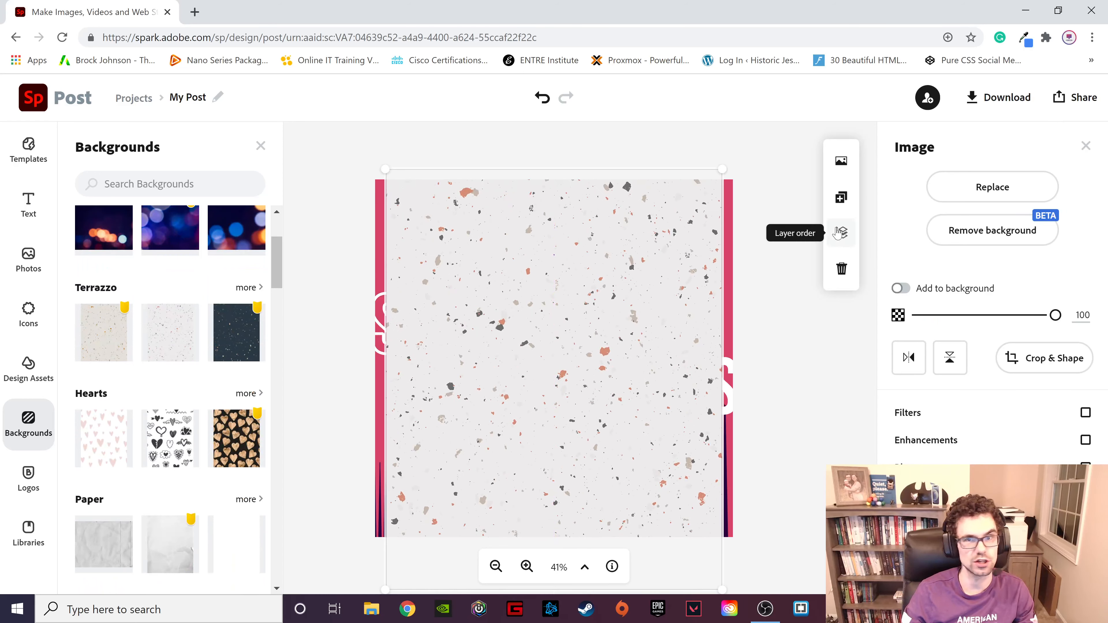
- Move the terrazzo image to the bottom of the layer order, behind the 5 and the text, and delete it
{"action": "left_click", "coordinate": [841, 235]}
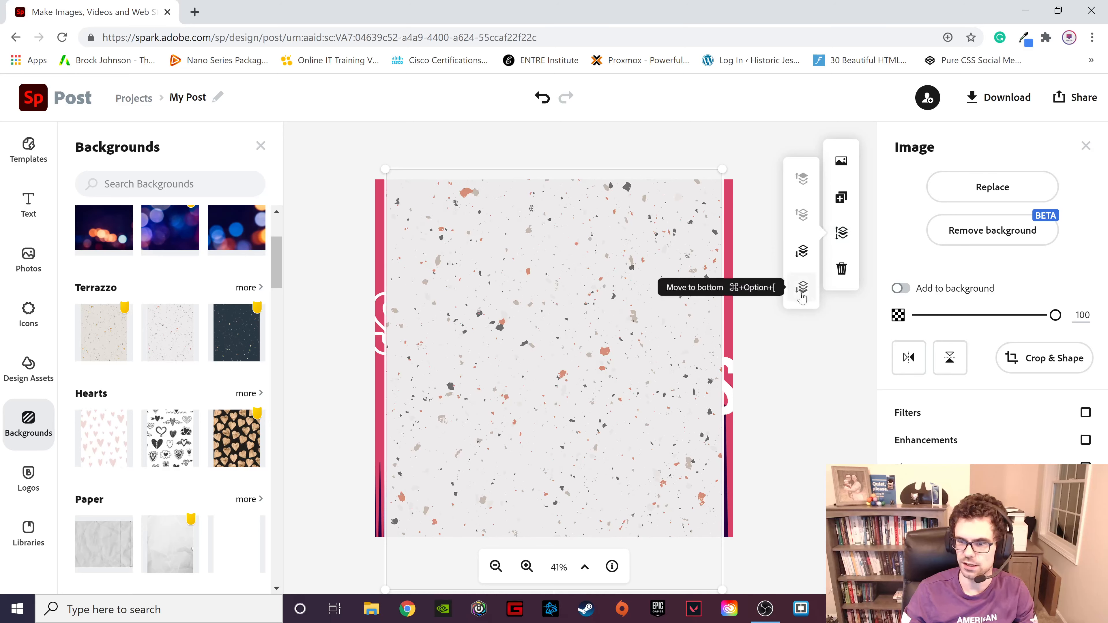
{"action": "left_click", "coordinate": [802, 288]}
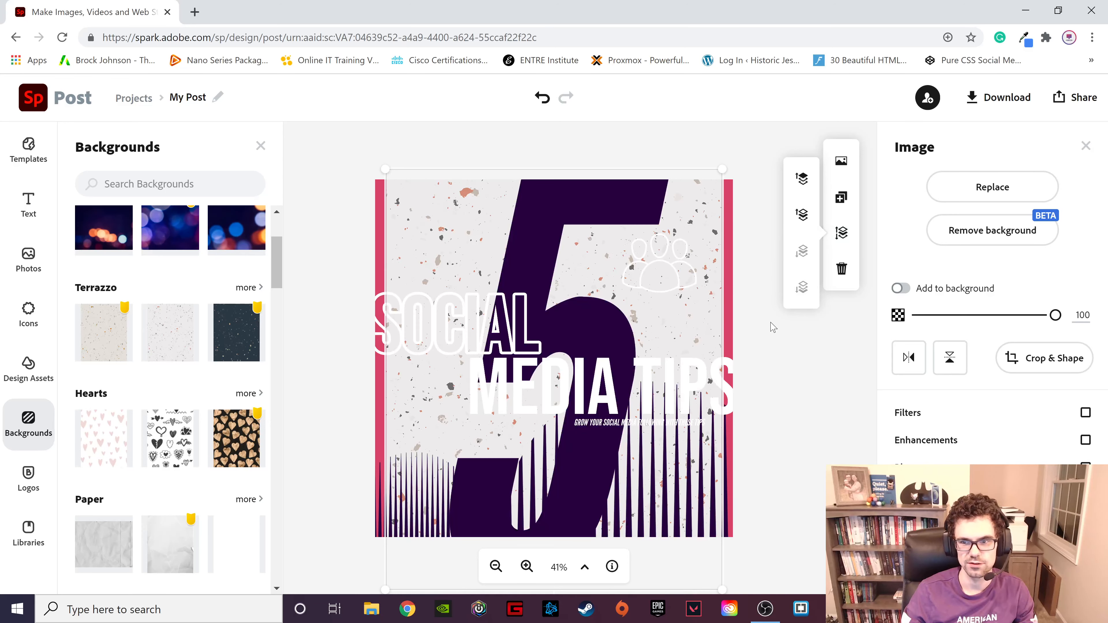
{"action": "key", "text": "Delete"}
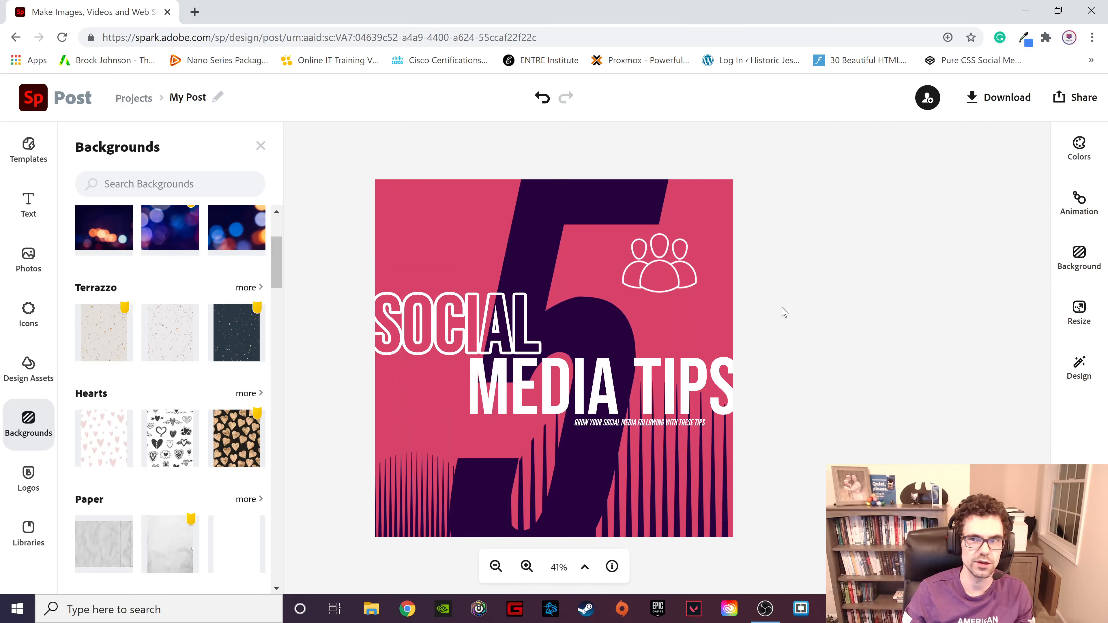
- Look through the assets of the Plant Shoppe library and return to the social templates
{"action": "left_click", "coordinate": [414, 230]}
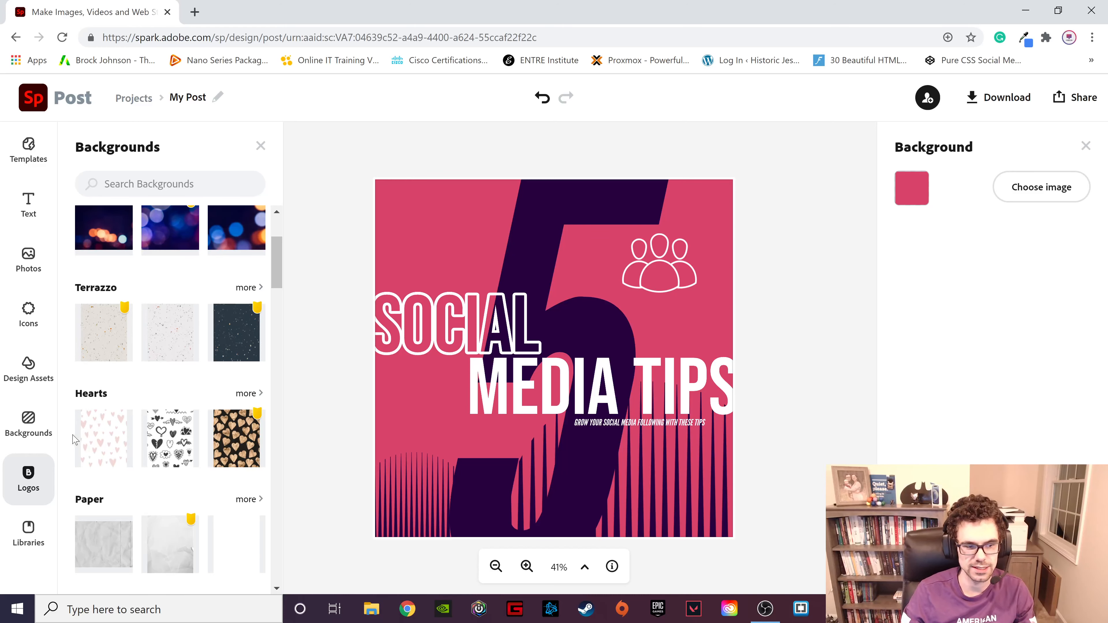
{"action": "left_click", "coordinate": [28, 529]}
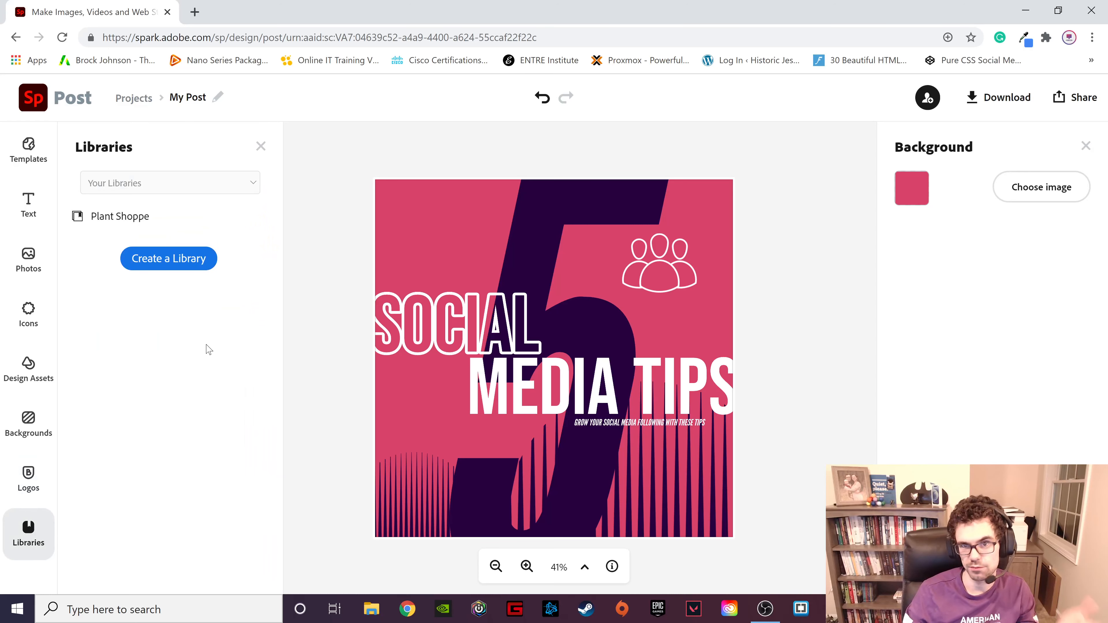
{"action": "left_click", "coordinate": [114, 217]}
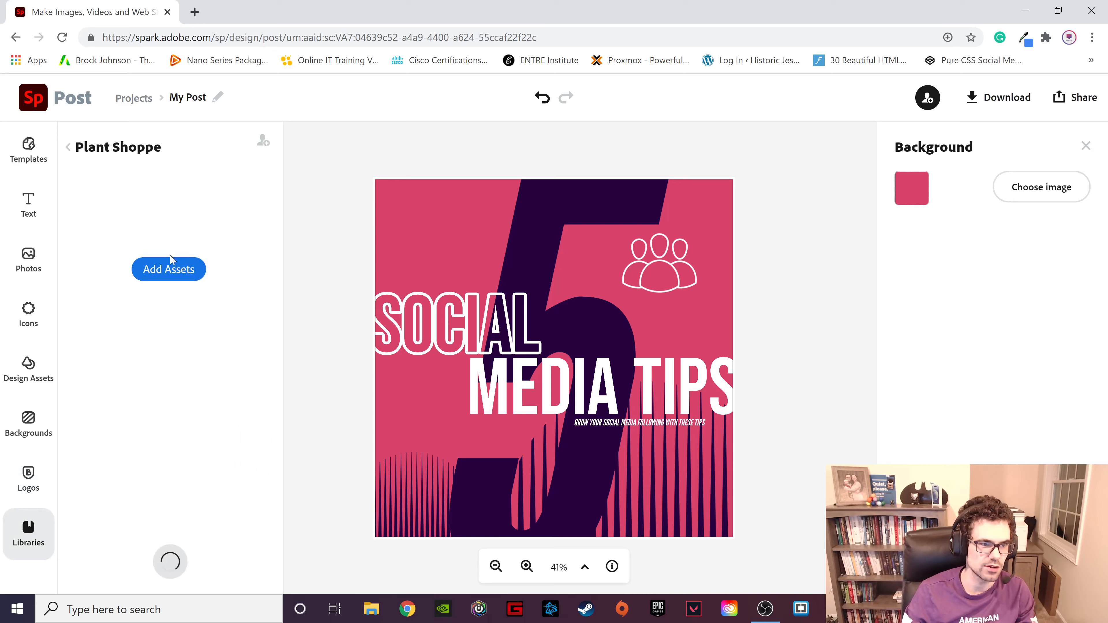
{"action": "scroll", "coordinate": [198, 326], "scroll_direction": "down", "scroll_amount": 5}
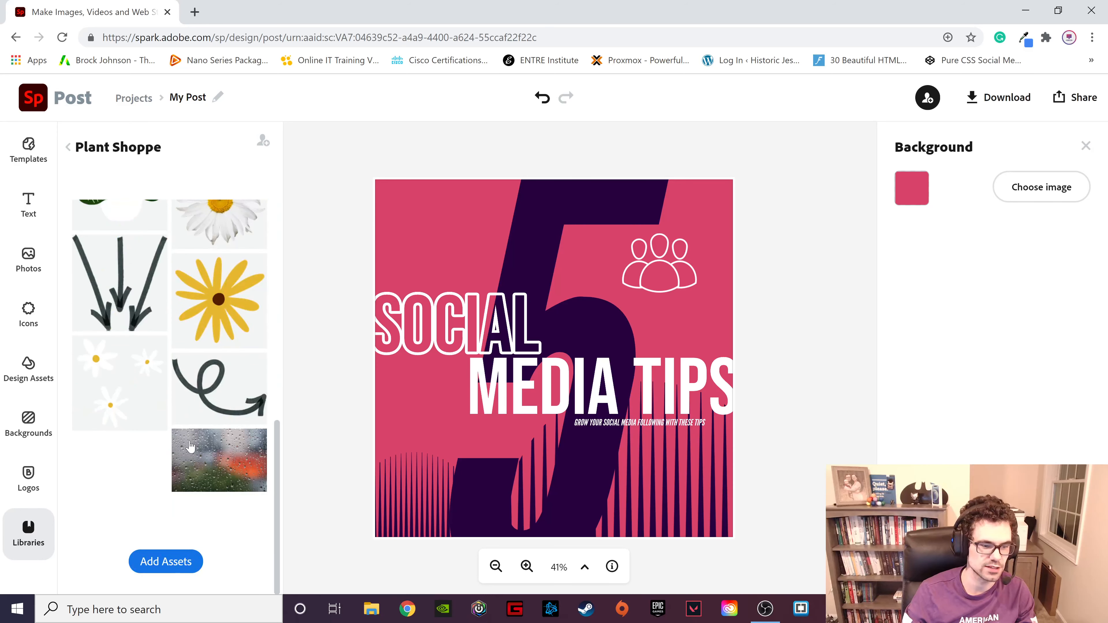
{"action": "scroll", "coordinate": [191, 448], "scroll_direction": "up", "scroll_amount": 8}
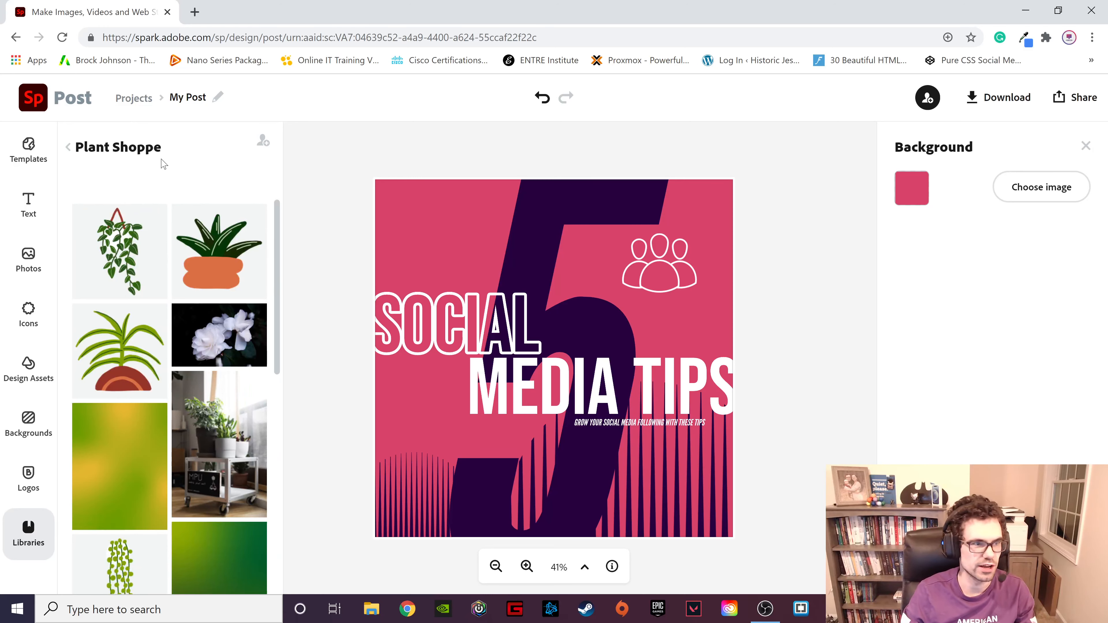
{"action": "left_click", "coordinate": [33, 166]}
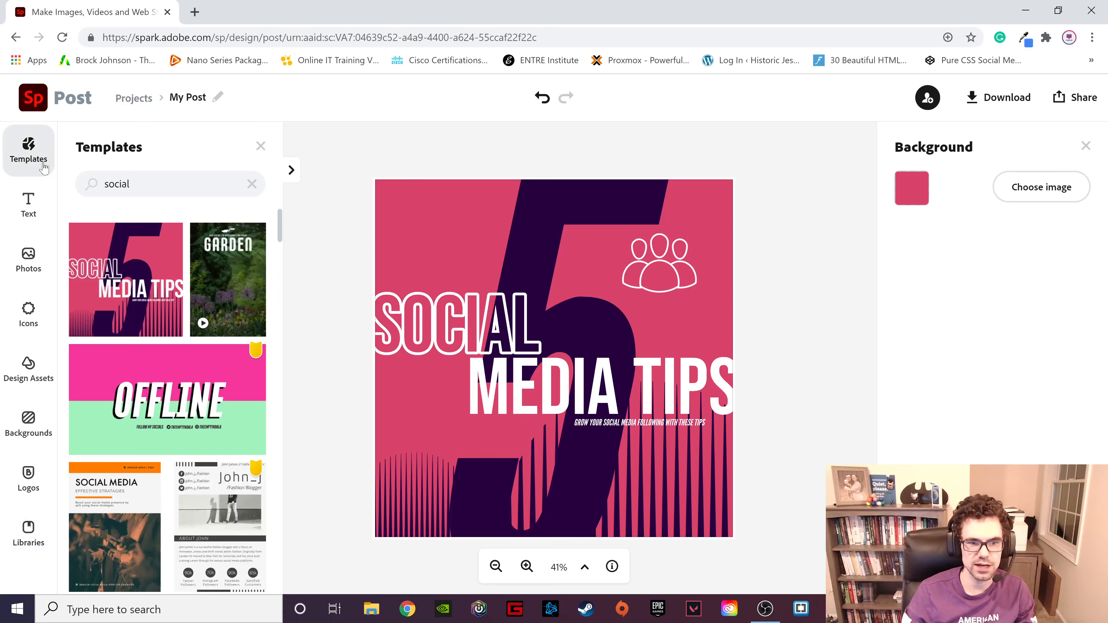
- Examine the text settings of "SOCIAL", including opacity, the curved, grid and magic alignments, shape, shadow and outline
{"action": "left_click", "coordinate": [464, 332]}
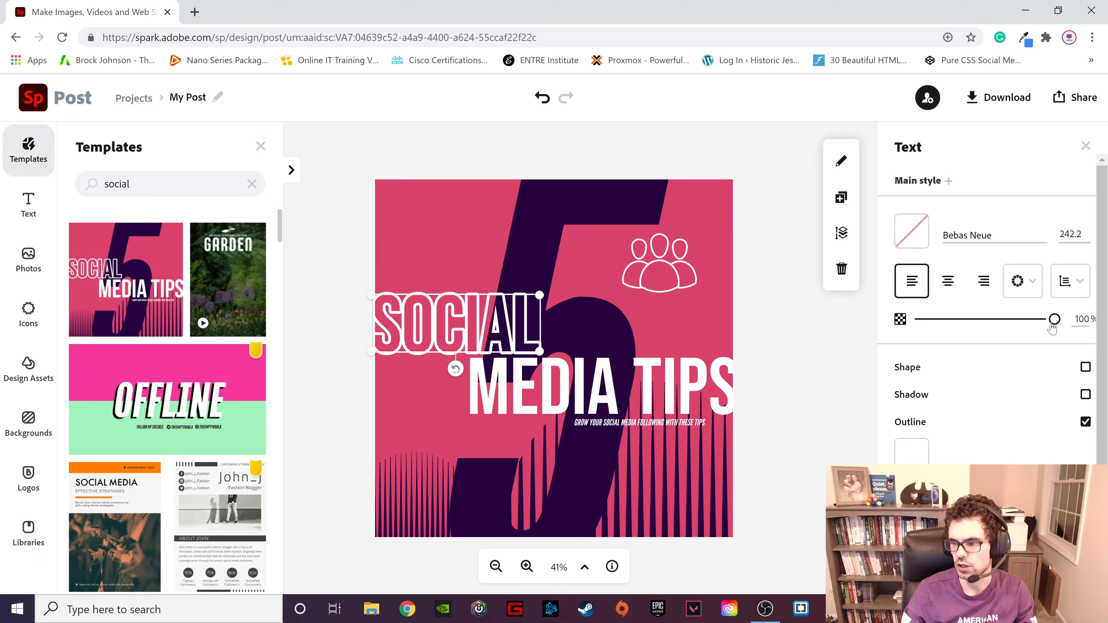
{"action": "mouse_move", "coordinate": [1057, 322]}
{"action": "left_mouse_down"}
{"action": "mouse_move", "coordinate": [998, 321]}
{"action": "mouse_move", "coordinate": [1074, 324]}
{"action": "left_mouse_up"}
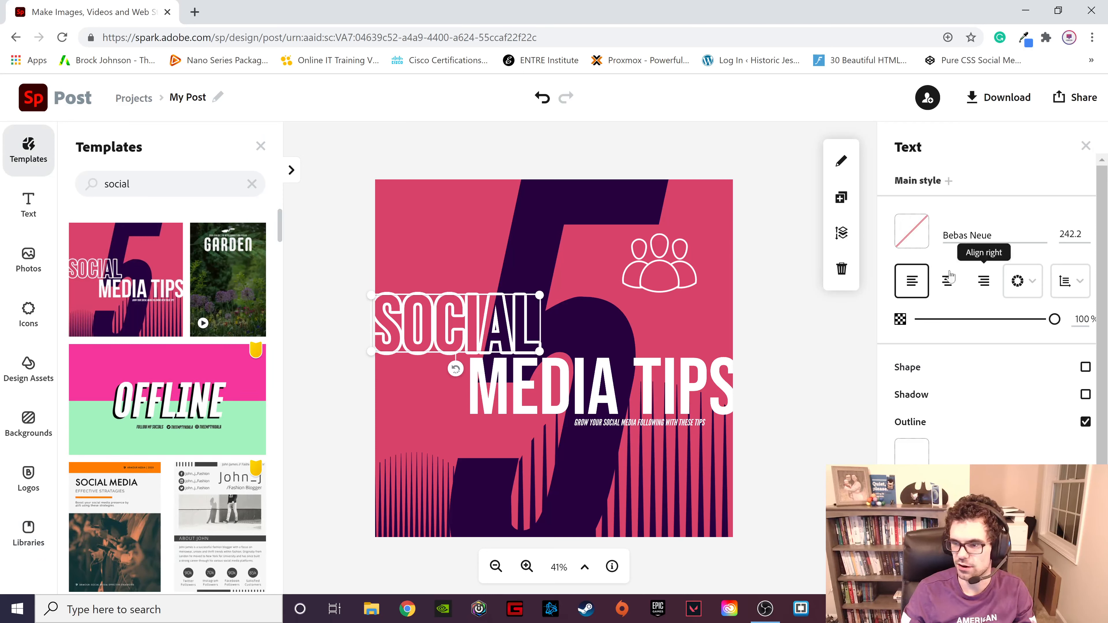
{"action": "left_click", "coordinate": [1031, 290]}
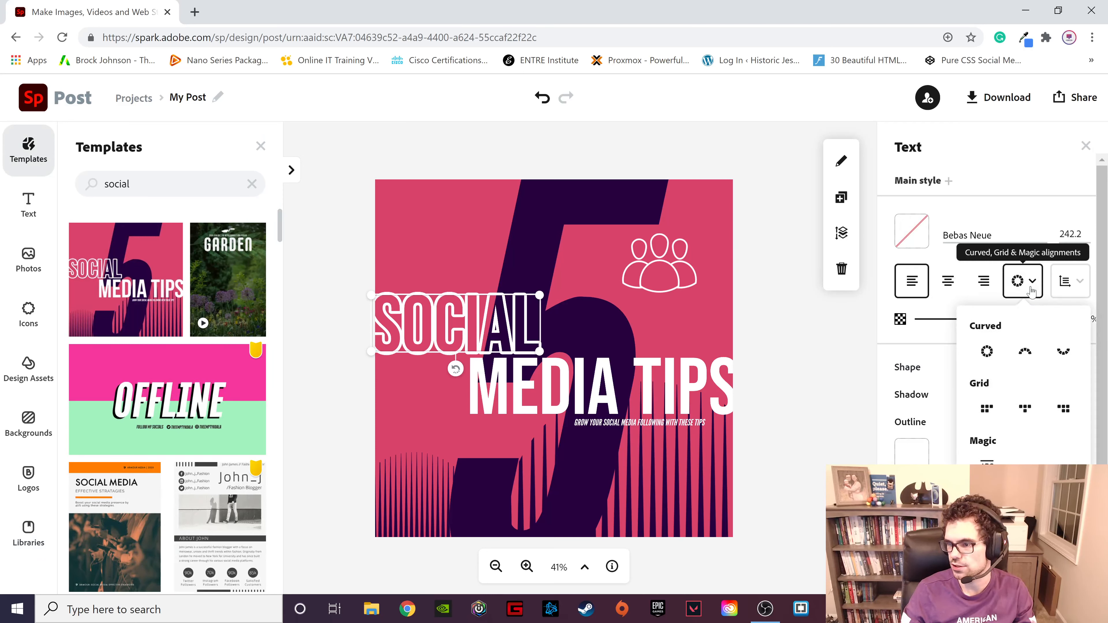
{"action": "left_click", "coordinate": [1030, 288]}
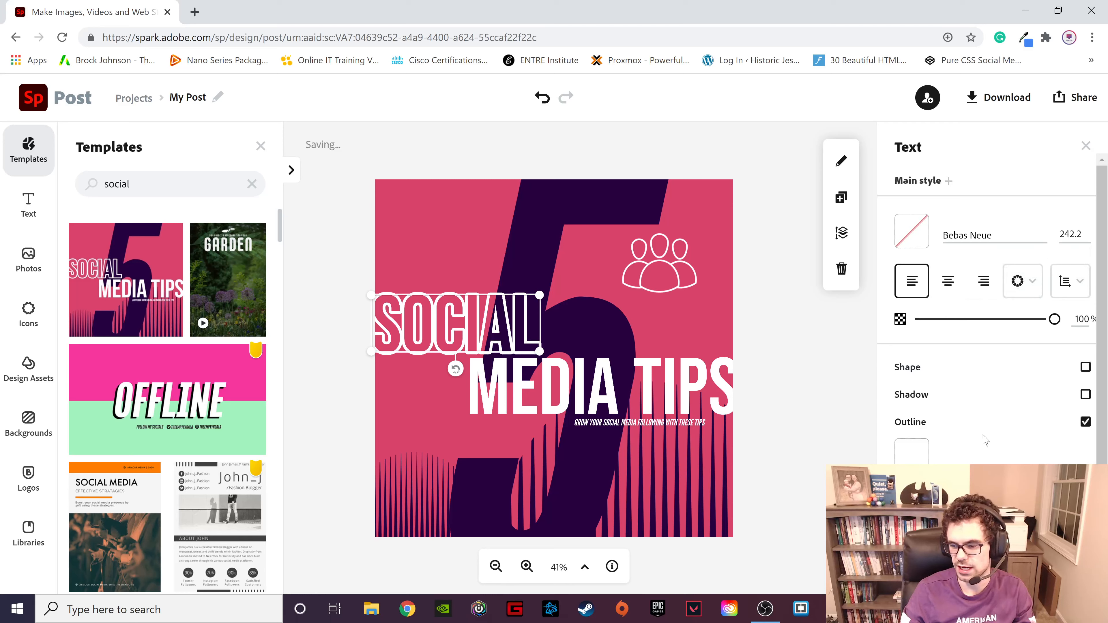
{"action": "scroll", "coordinate": [986, 443], "scroll_direction": "down", "scroll_amount": 1}
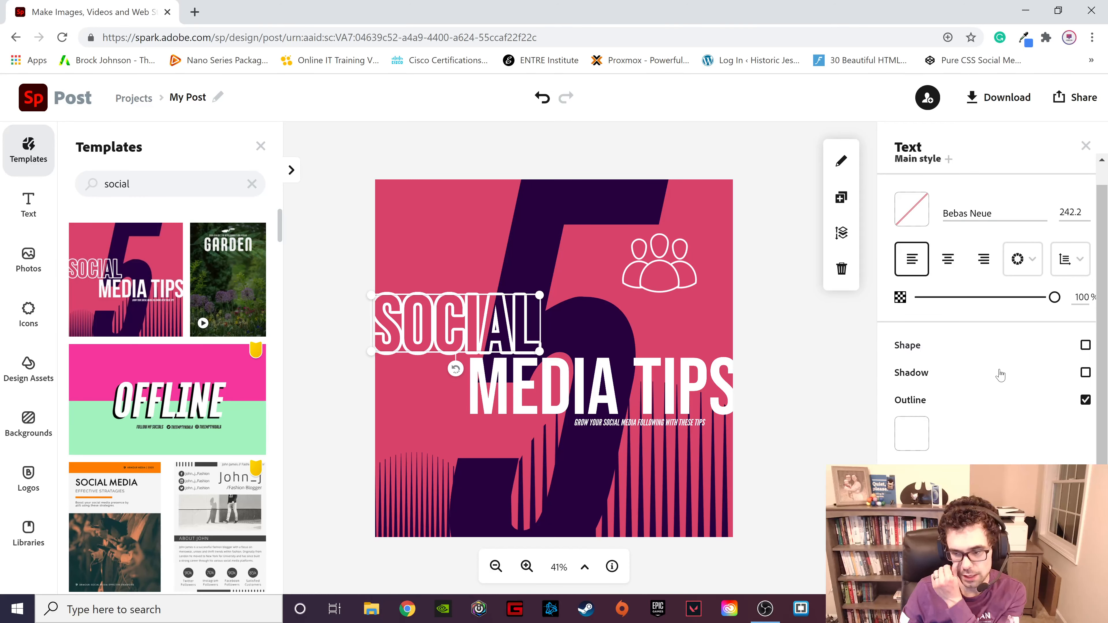
- Open the wording of "MEDIA TIPS" for editing, close it without changes, and view the text settings of "SOCIAL"
{"action": "left_click", "coordinate": [587, 376]}
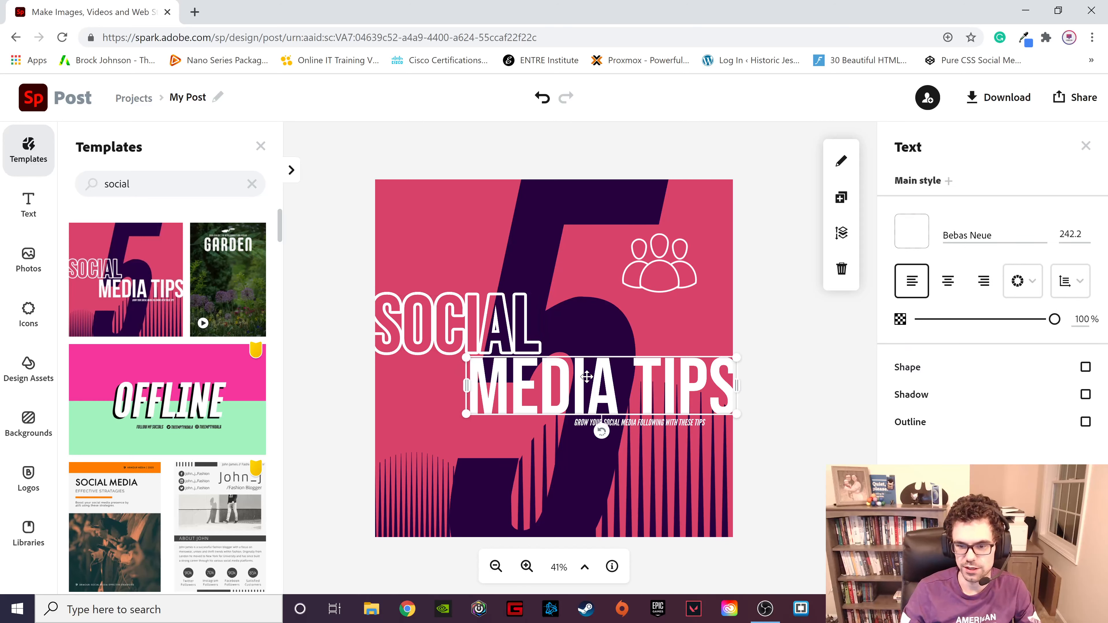
{"action": "double_click", "coordinate": [587, 376]}
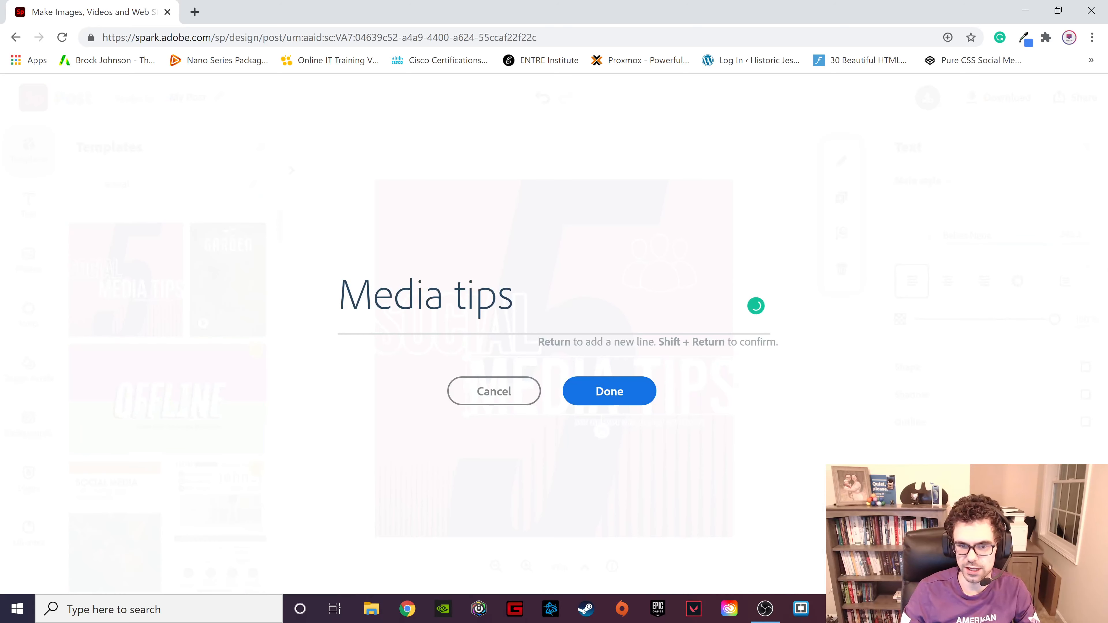
{"action": "left_click", "coordinate": [625, 391]}
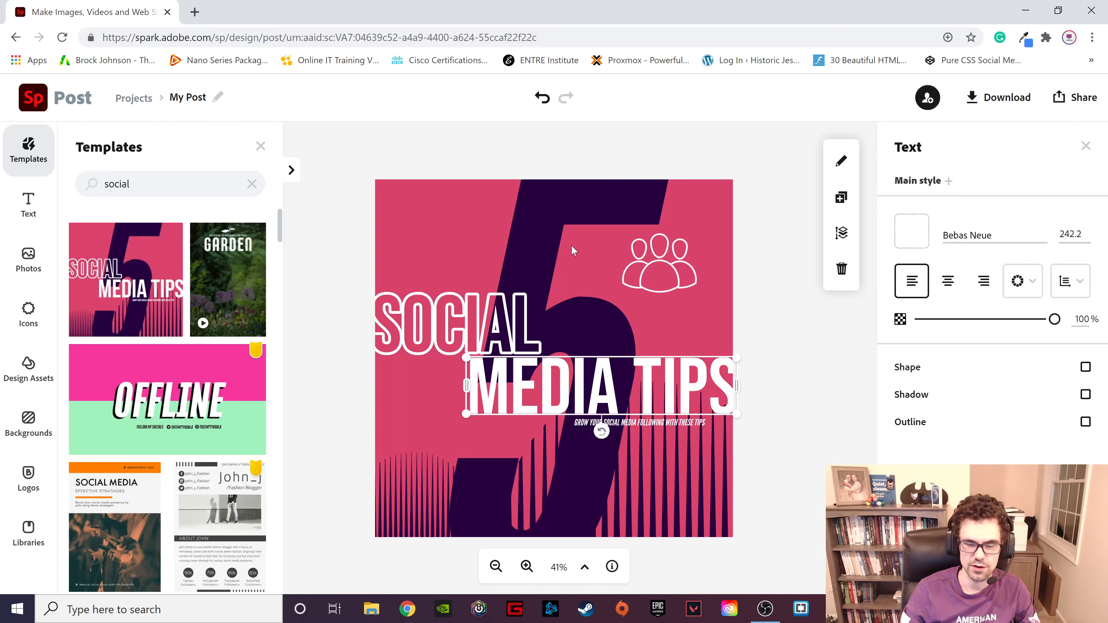
{"action": "left_click", "coordinate": [828, 310]}
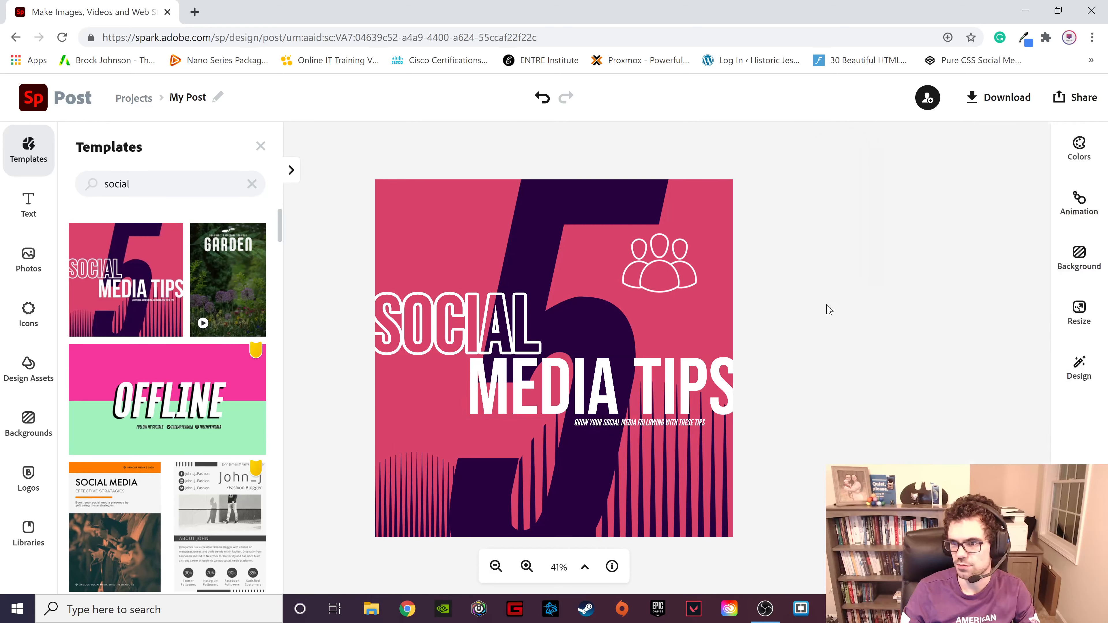
{"action": "left_click", "coordinate": [475, 332]}
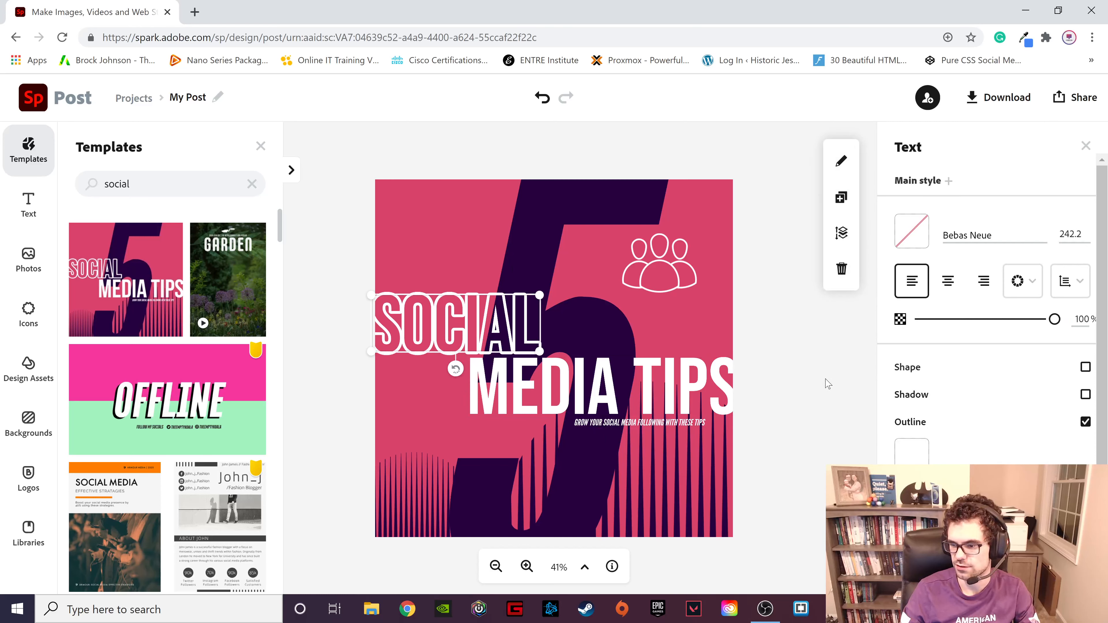
{"action": "left_click", "coordinate": [806, 354]}
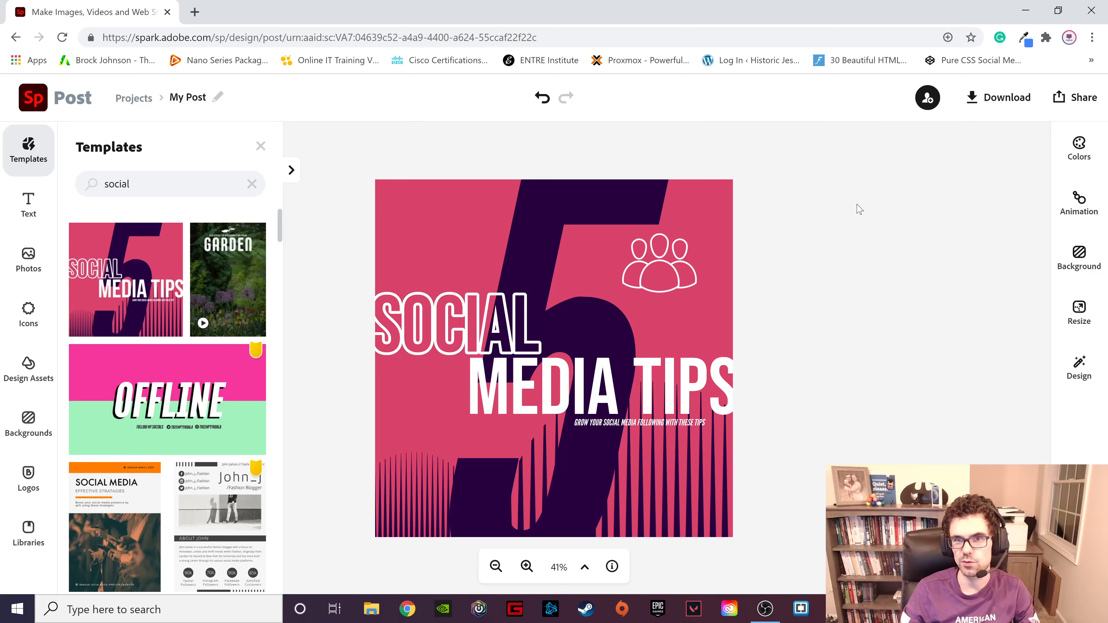
- Try several Decorative color palettes on the post, including the orange-and-olive, orange-and-green and red-and-teal ones
{"action": "left_click", "coordinate": [1079, 150]}
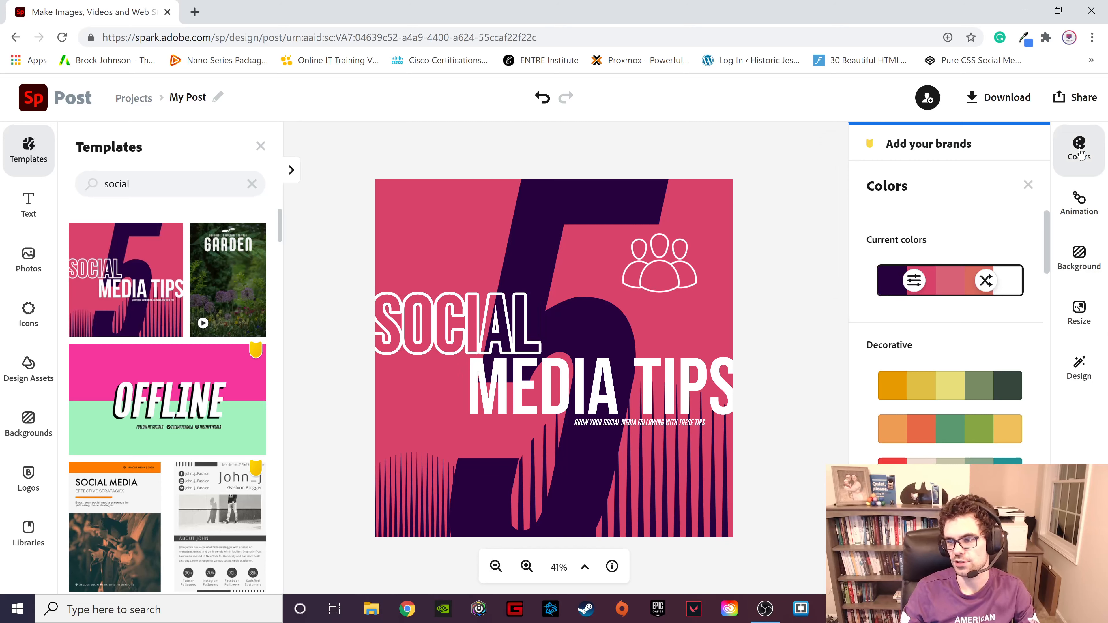
{"action": "left_click", "coordinate": [951, 386]}
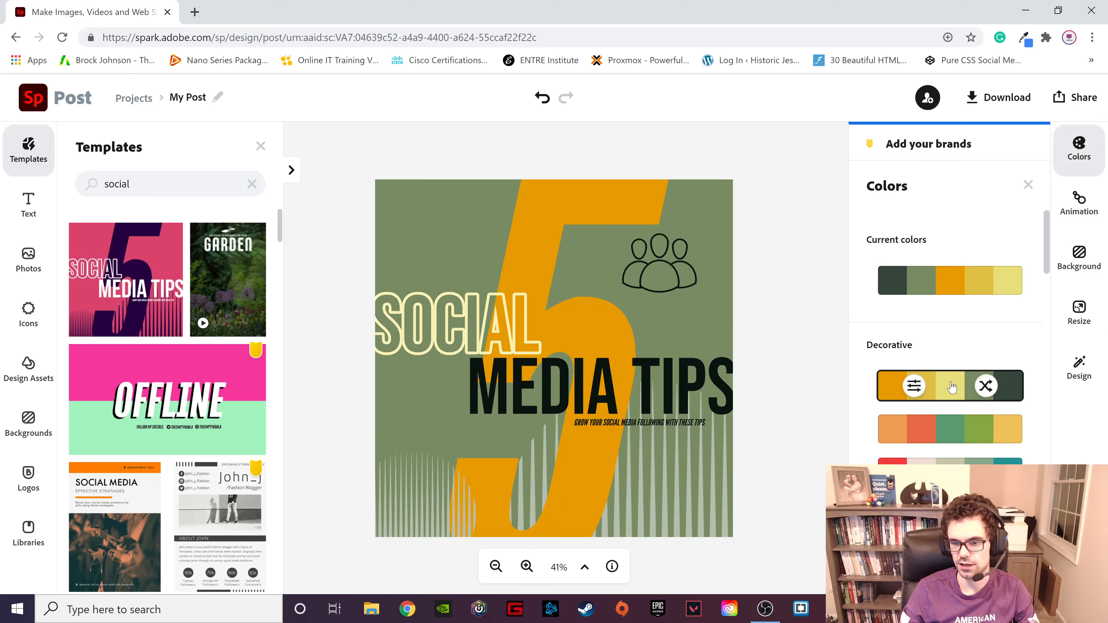
{"action": "left_click", "coordinate": [953, 437]}
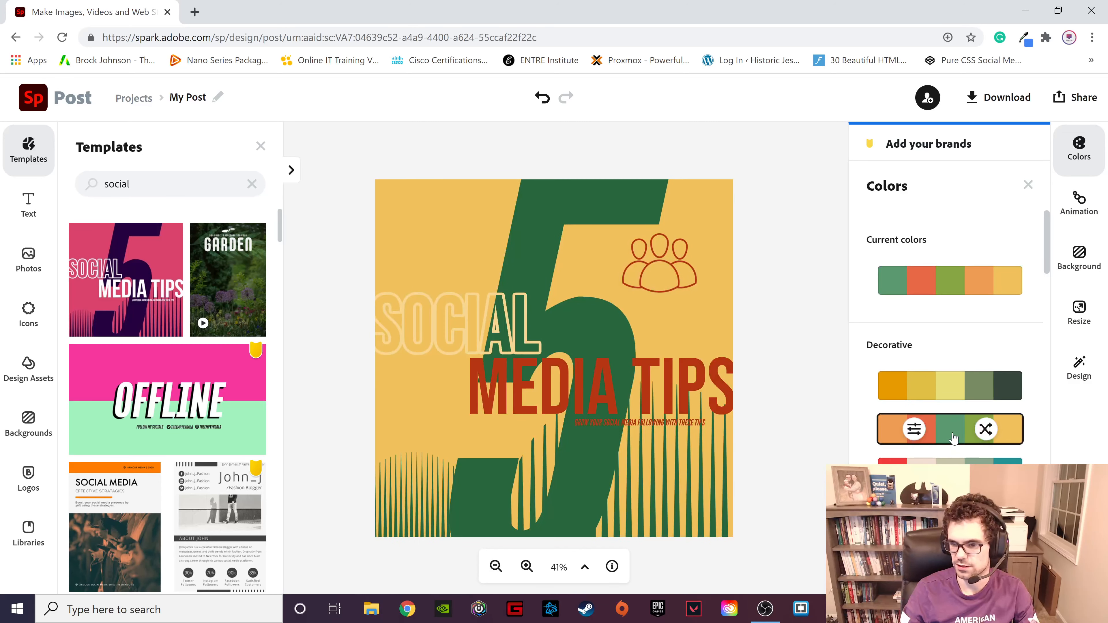
{"action": "left_click", "coordinate": [951, 461]}
{"action": "scroll", "coordinate": [950, 450], "scroll_direction": "down", "scroll_amount": 5}
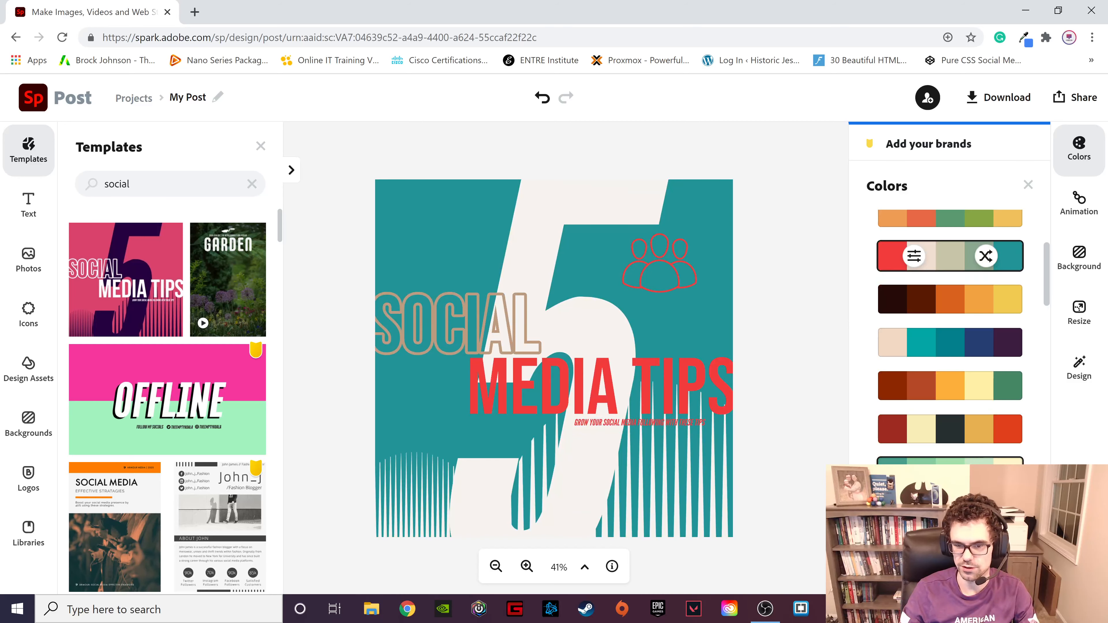
{"action": "left_click", "coordinate": [946, 439]}
{"action": "left_click", "coordinate": [947, 461]}
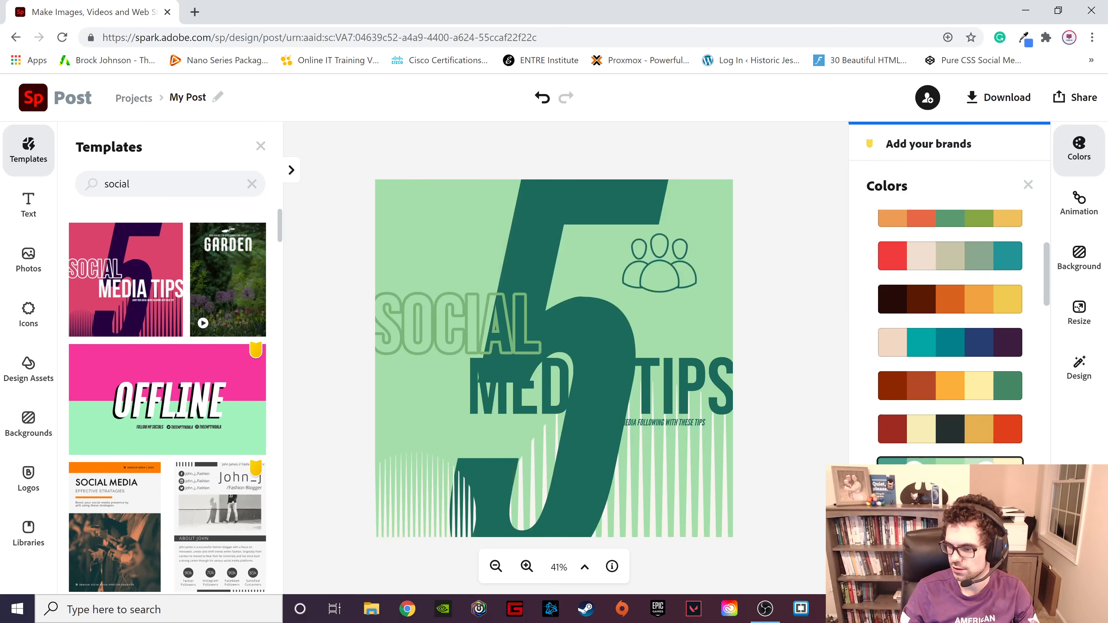
{"action": "left_click", "coordinate": [947, 512]}
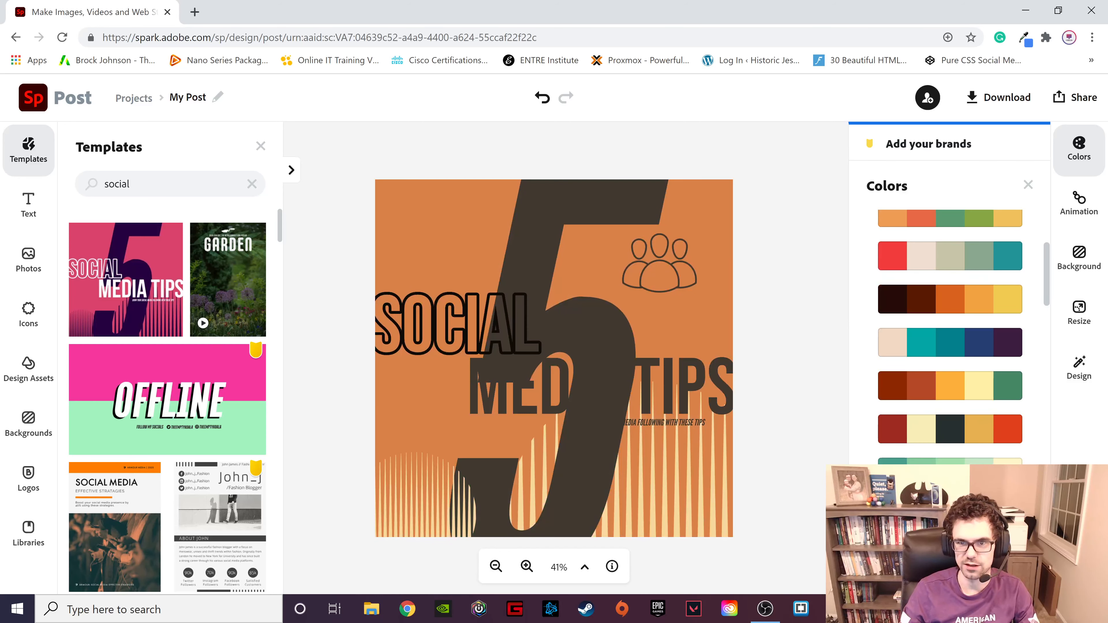
- Undo all the color palette changes back to the pink and dark purple scheme
{"action": "left_click", "coordinate": [543, 98]}
{"action": "left_click", "coordinate": [542, 98]}
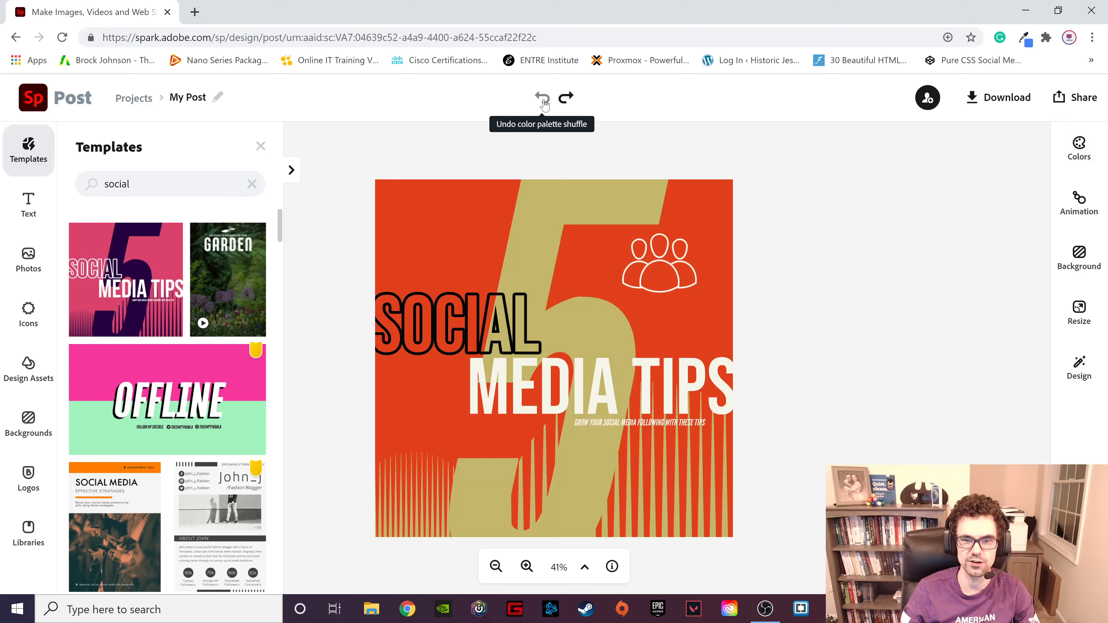
{"action": "left_click", "coordinate": [543, 102]}
{"action": "left_click", "coordinate": [543, 101]}
{"action": "left_click", "coordinate": [543, 101]}
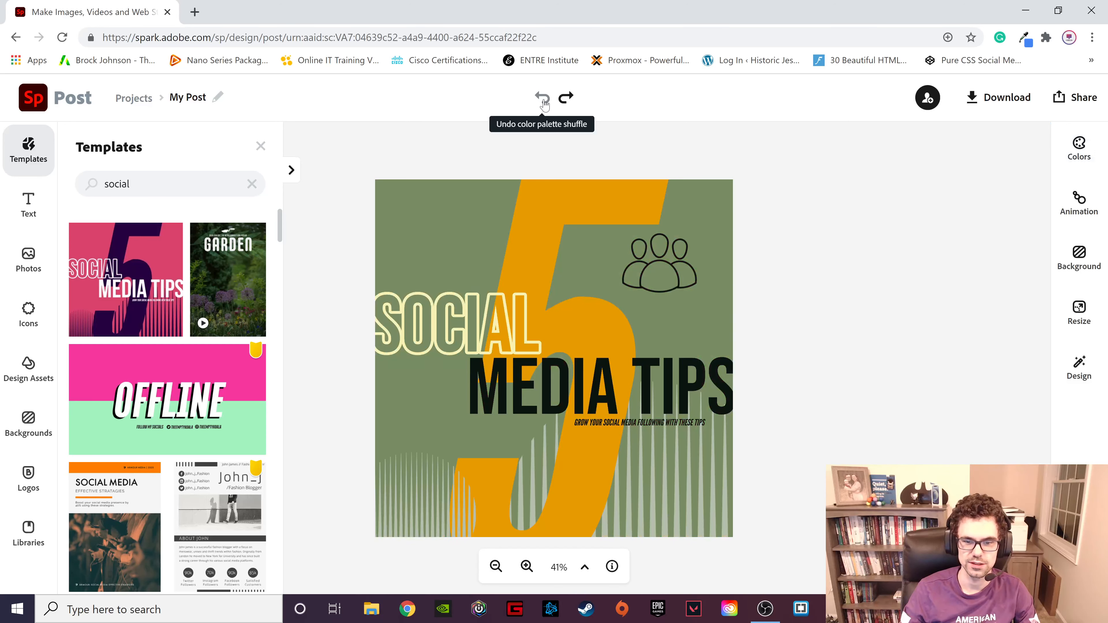
{"action": "left_click", "coordinate": [543, 101]}
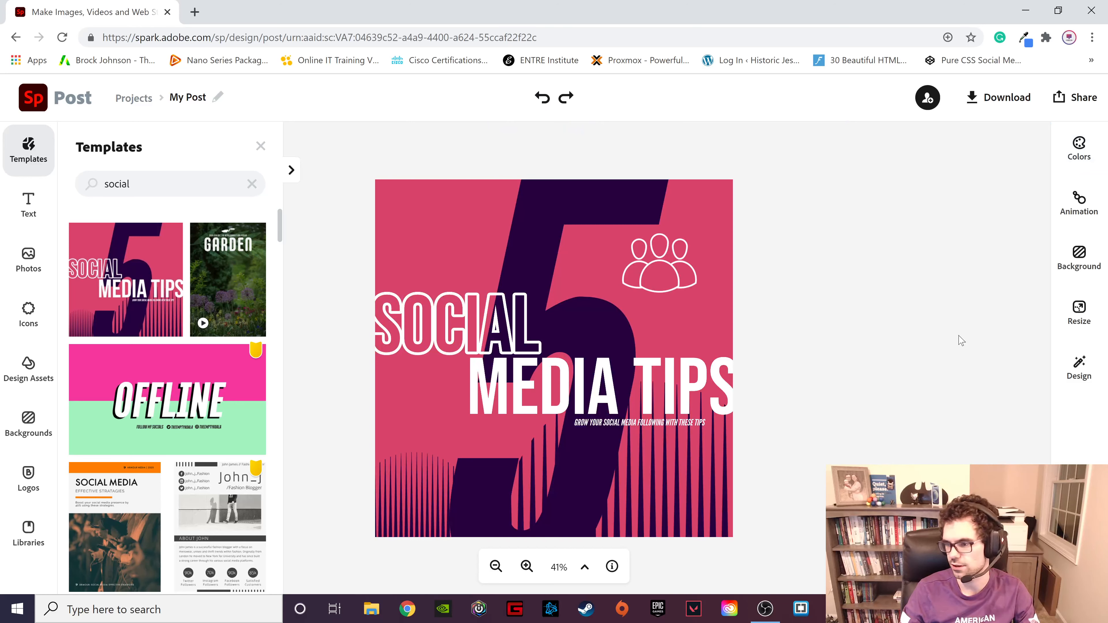
- Try the Typewriter, Dynamic and Flicker text animations on the post, including the second Typewriter and Flicker variants
{"action": "left_click", "coordinate": [1079, 214]}
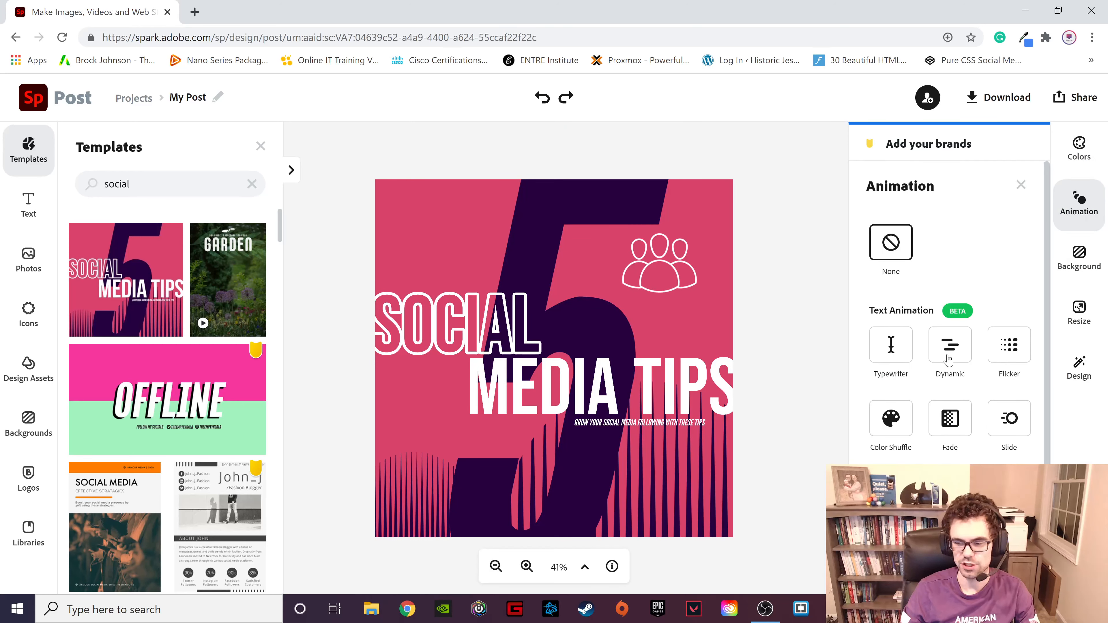
{"action": "scroll", "coordinate": [956, 389], "scroll_direction": "down", "scroll_amount": 1}
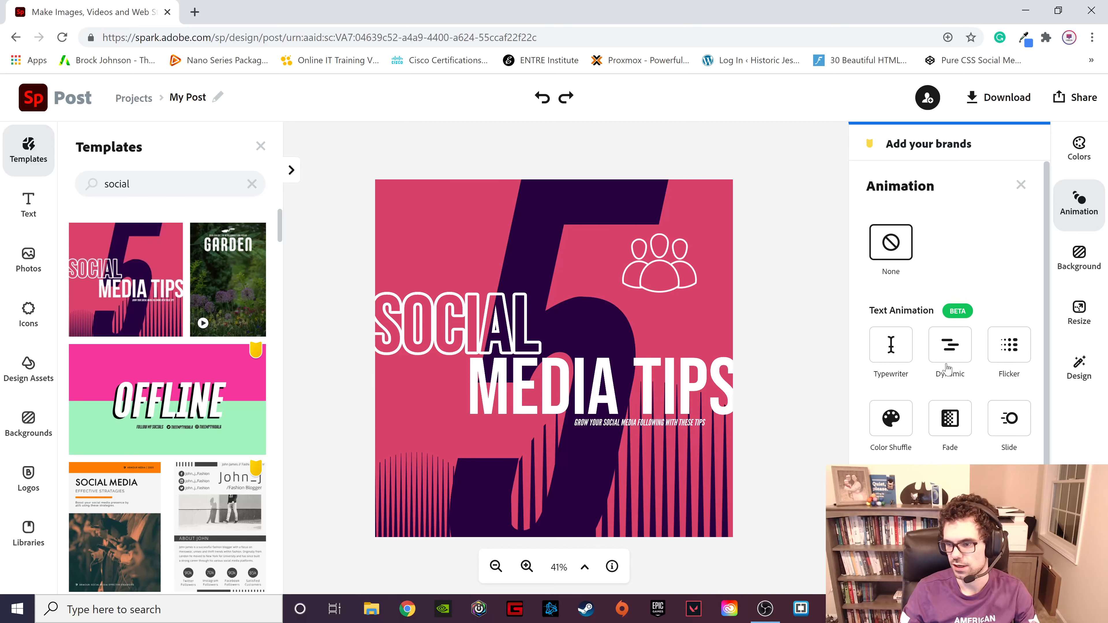
{"action": "left_click", "coordinate": [882, 344]}
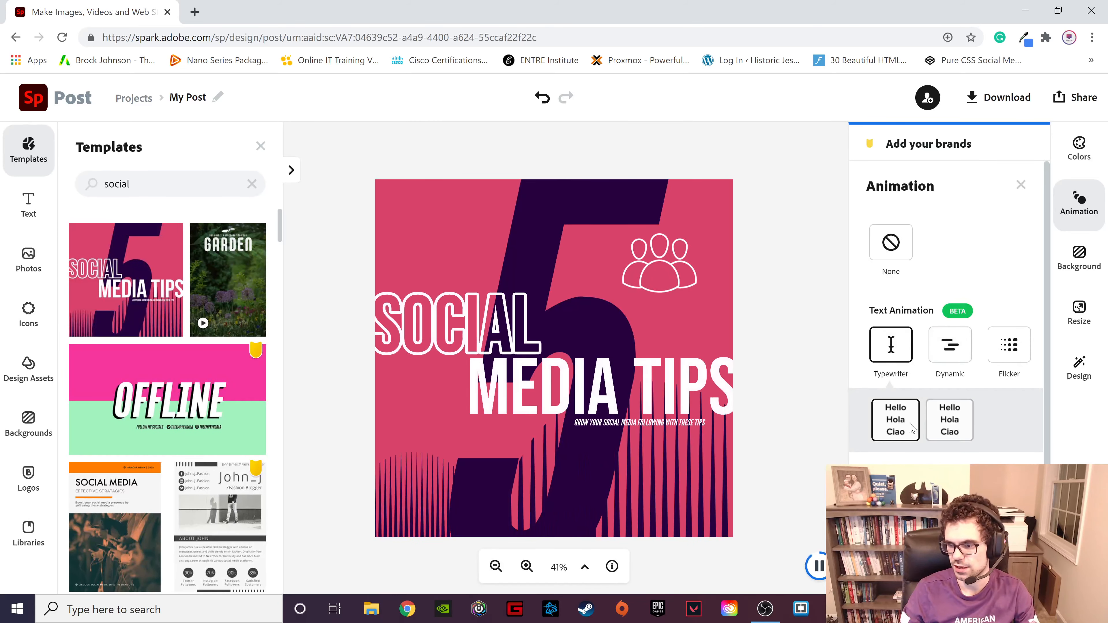
{"action": "left_click", "coordinate": [939, 423]}
{"action": "left_click", "coordinate": [952, 356]}
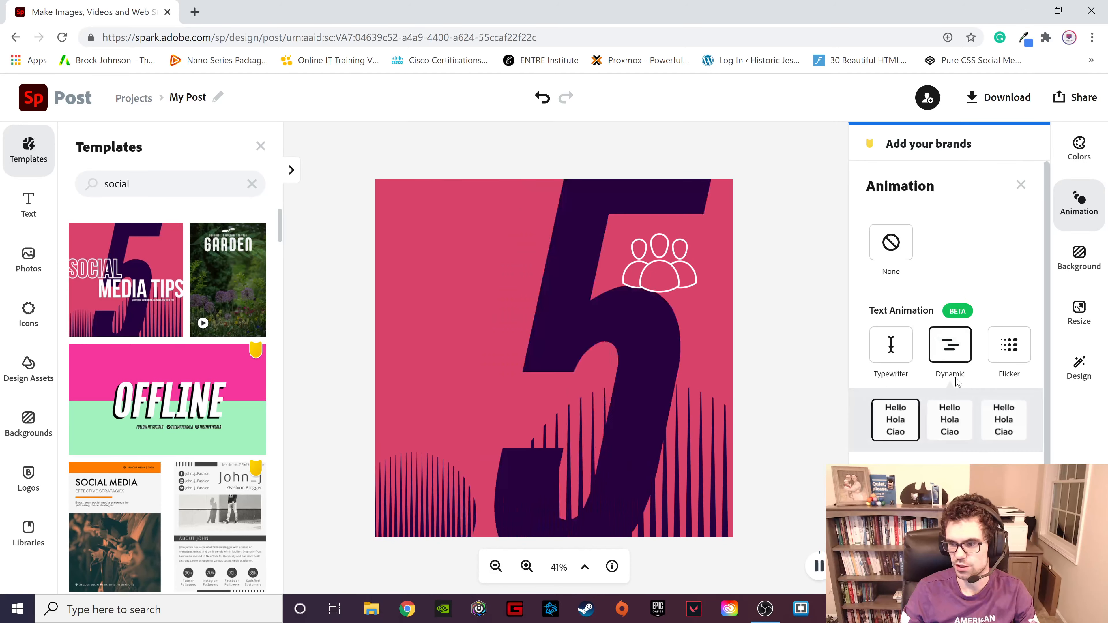
{"action": "left_click", "coordinate": [999, 364]}
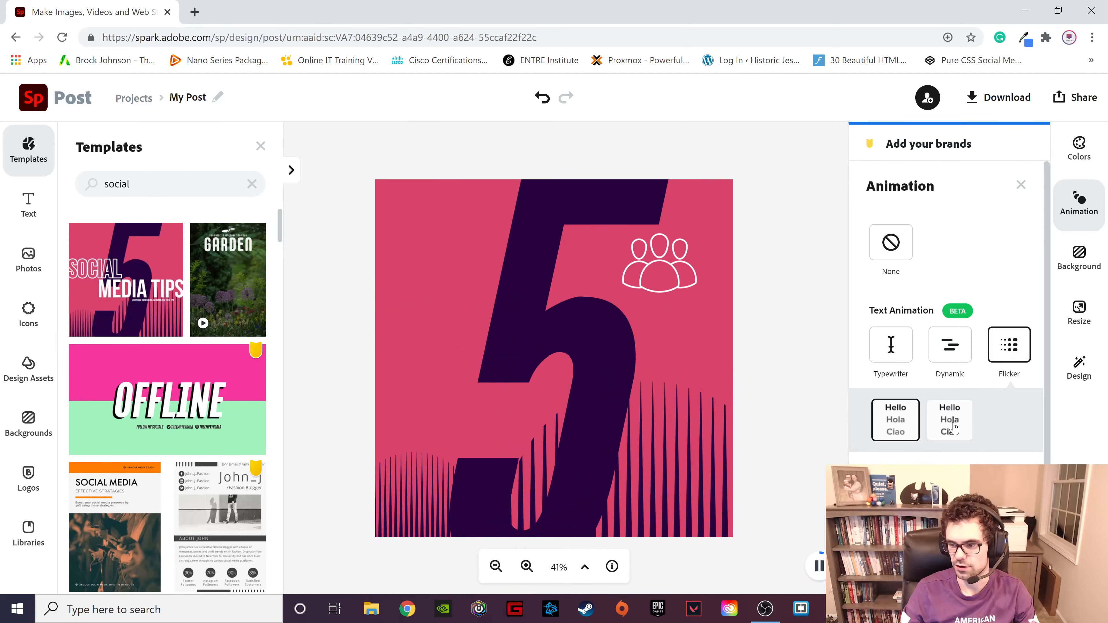
{"action": "left_click", "coordinate": [949, 421]}
{"action": "scroll", "coordinate": [958, 428], "scroll_direction": "down", "scroll_amount": 2}
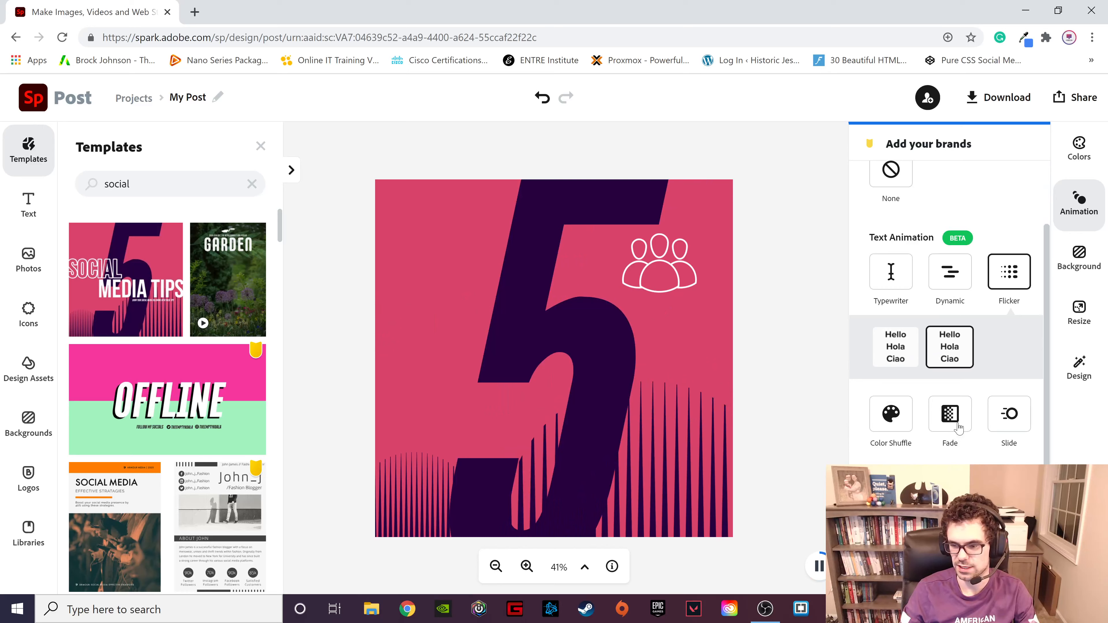
- Try the dark Color Shuffle text animation, then apply the first animation listed below the text animations instead
{"action": "left_click", "coordinate": [891, 414]}
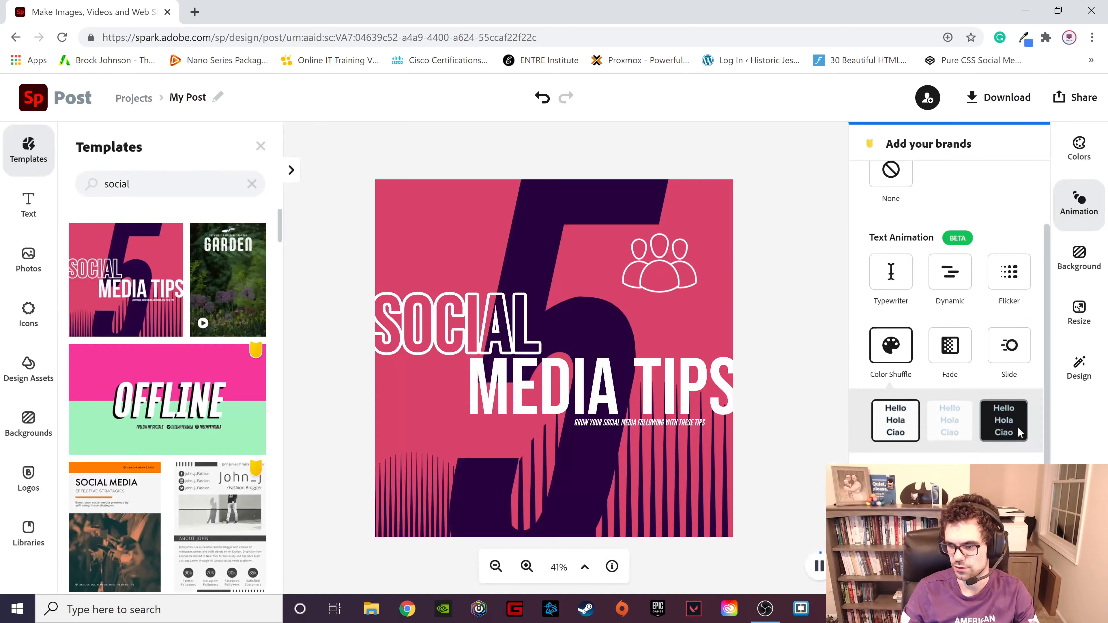
{"action": "left_click", "coordinate": [988, 430]}
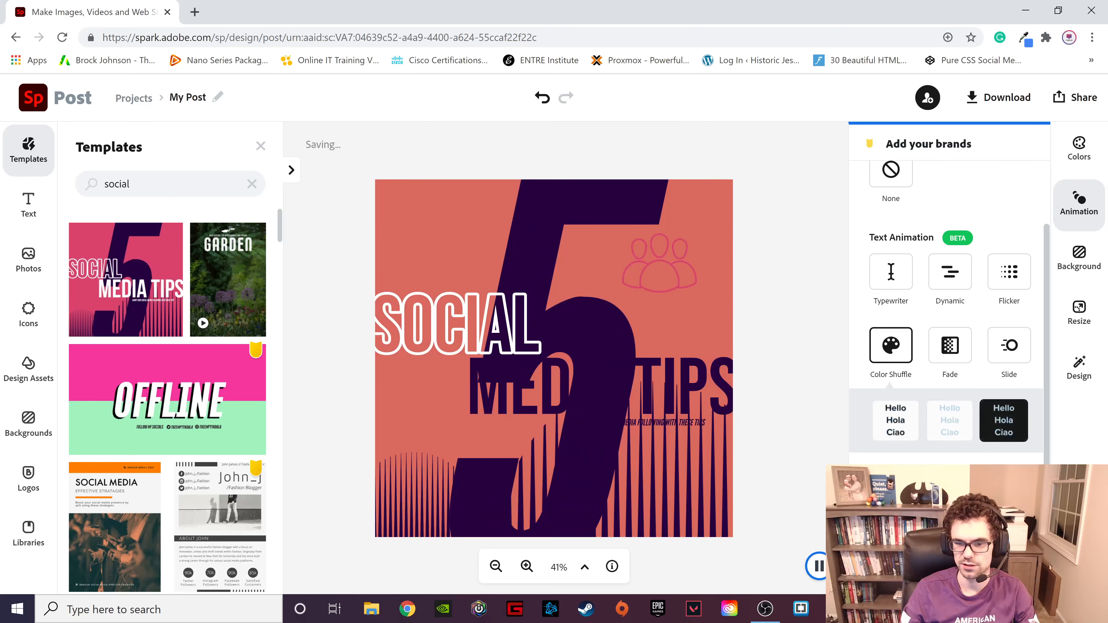
{"action": "left_click", "coordinate": [890, 482]}
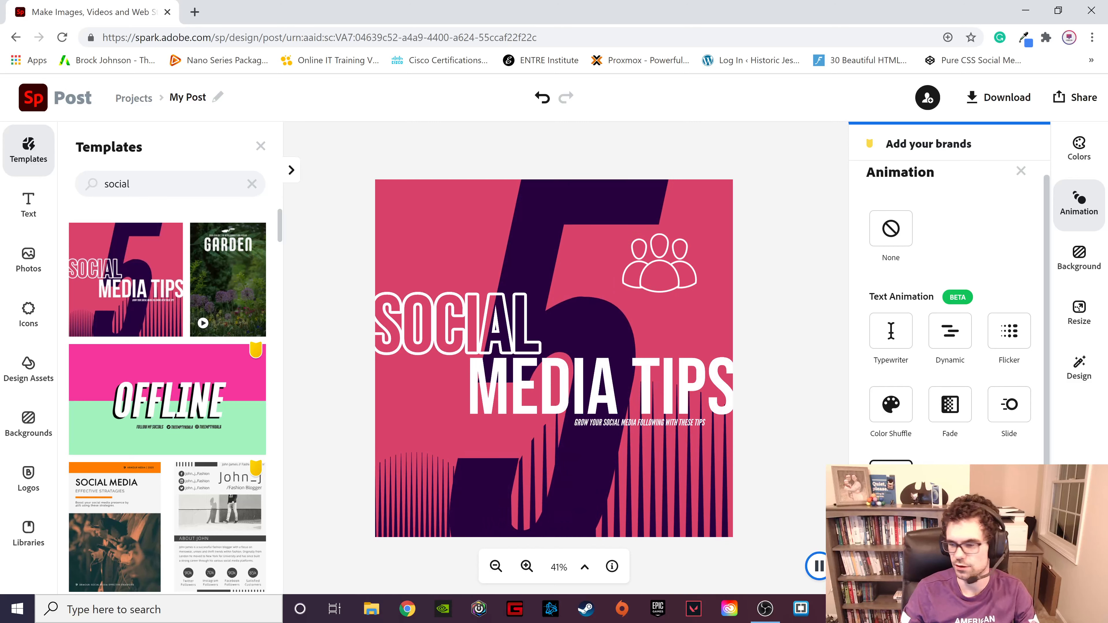
- Try the format listed after Instagram Landscape, then resize the post to the 1280 x 720 Youtube thumbnail format
{"action": "left_click", "coordinate": [1077, 310]}
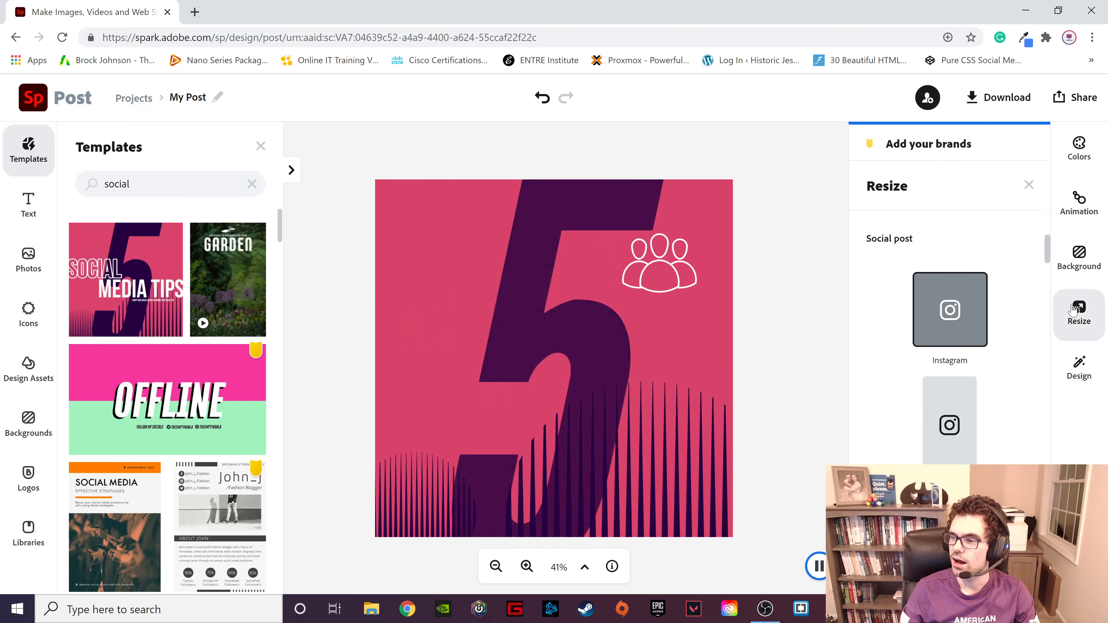
{"action": "scroll", "coordinate": [1021, 331], "scroll_direction": "down", "scroll_amount": 3}
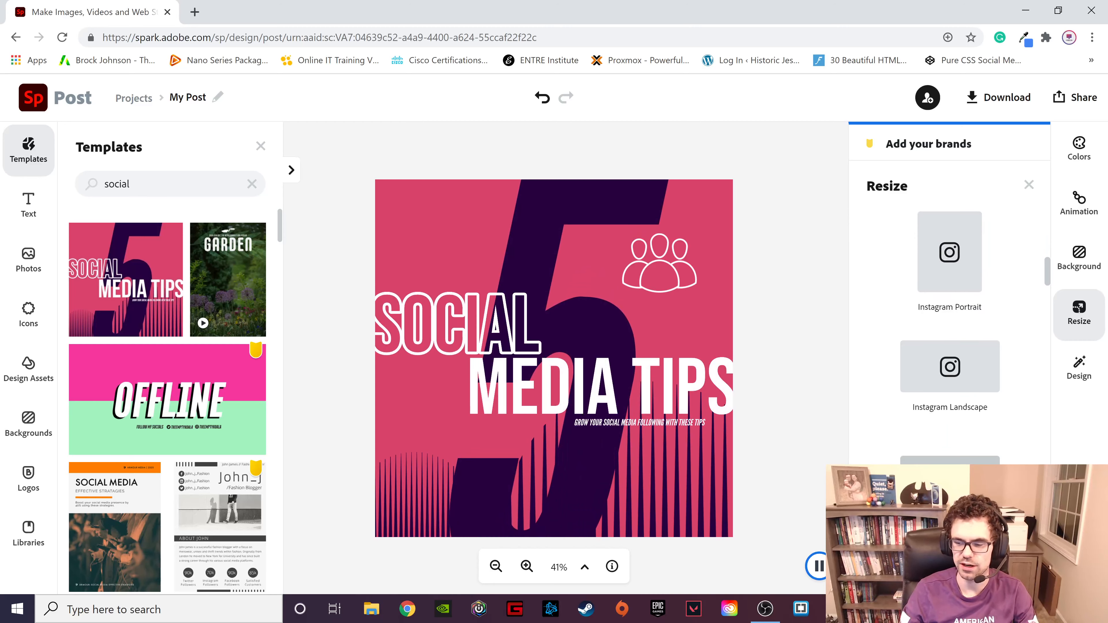
{"action": "left_click", "coordinate": [963, 481]}
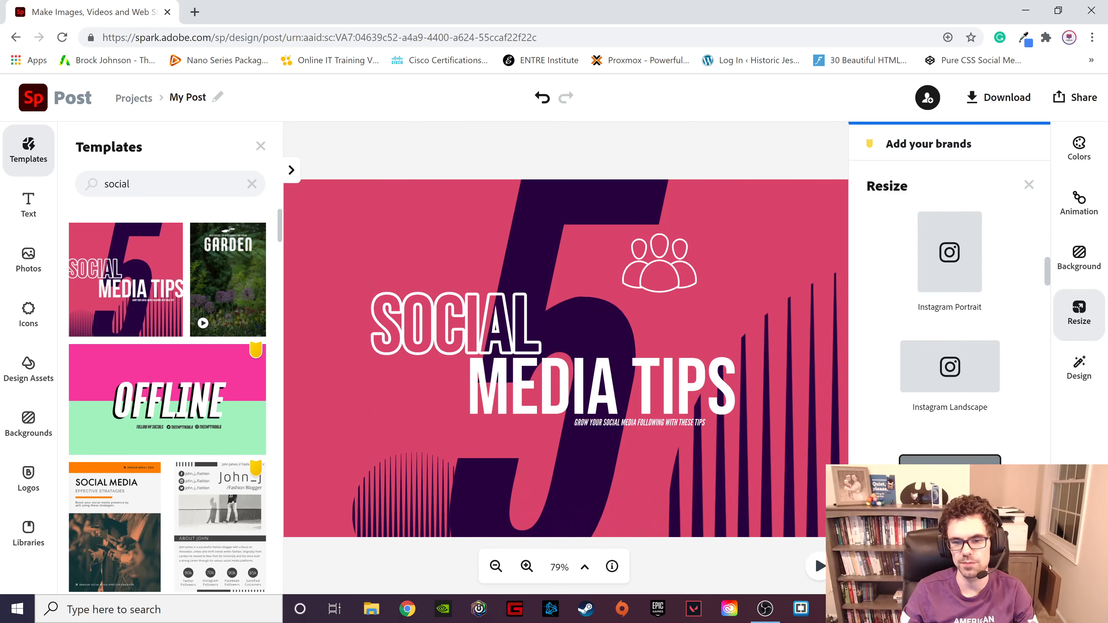
{"action": "scroll", "coordinate": [960, 446], "scroll_direction": "down", "scroll_amount": 10}
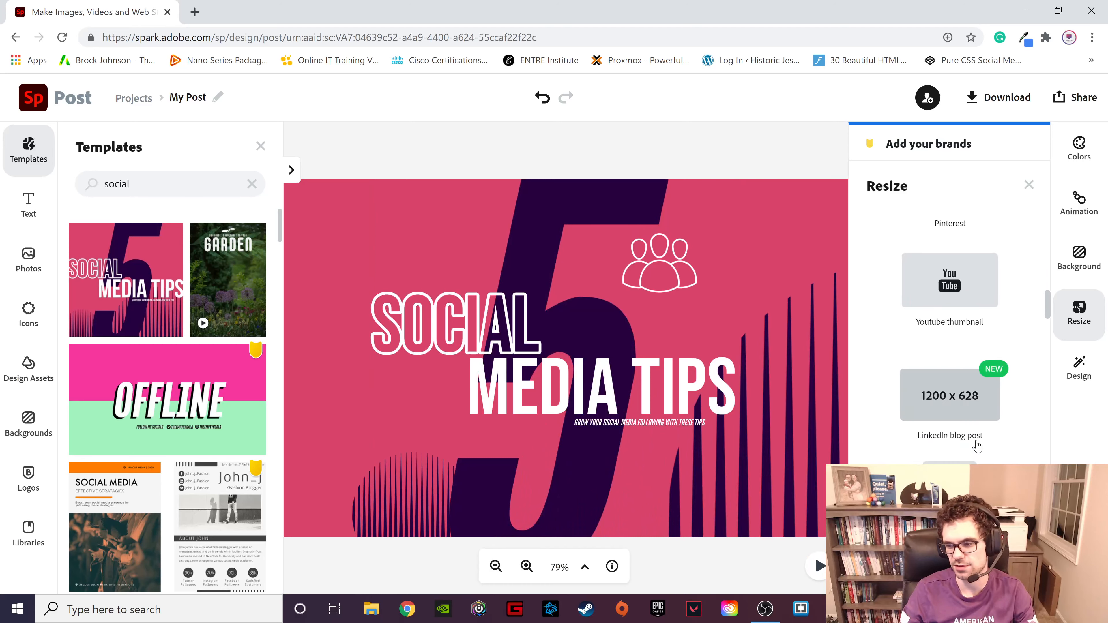
{"action": "left_click", "coordinate": [950, 292]}
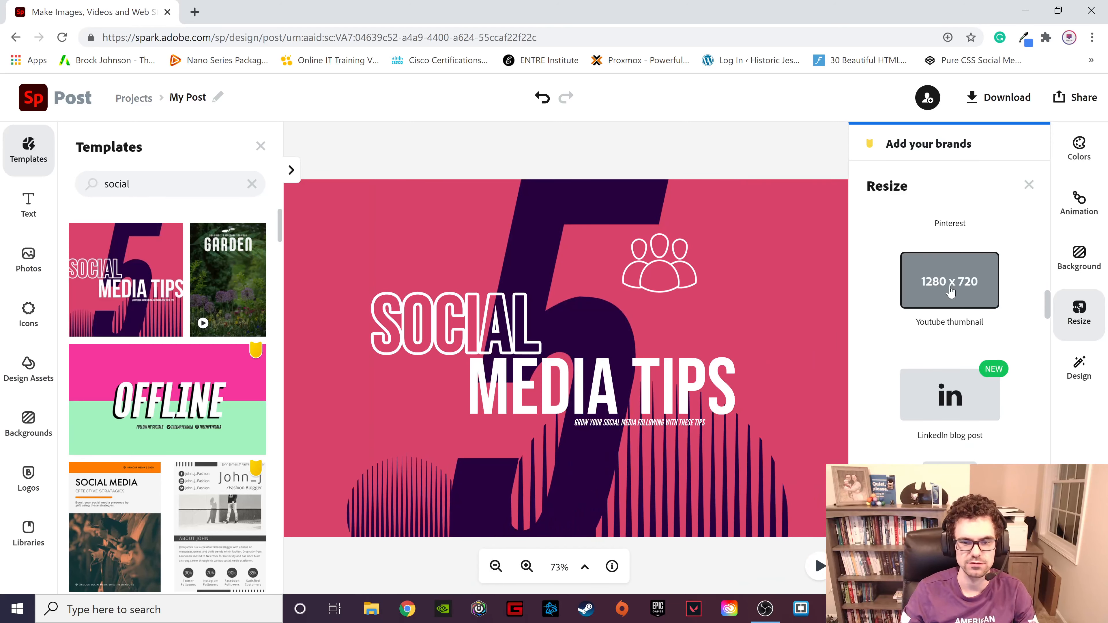
- Delete the white three-person icon above "MEDIA TIPS" from the post
{"action": "left_click", "coordinate": [648, 267]}
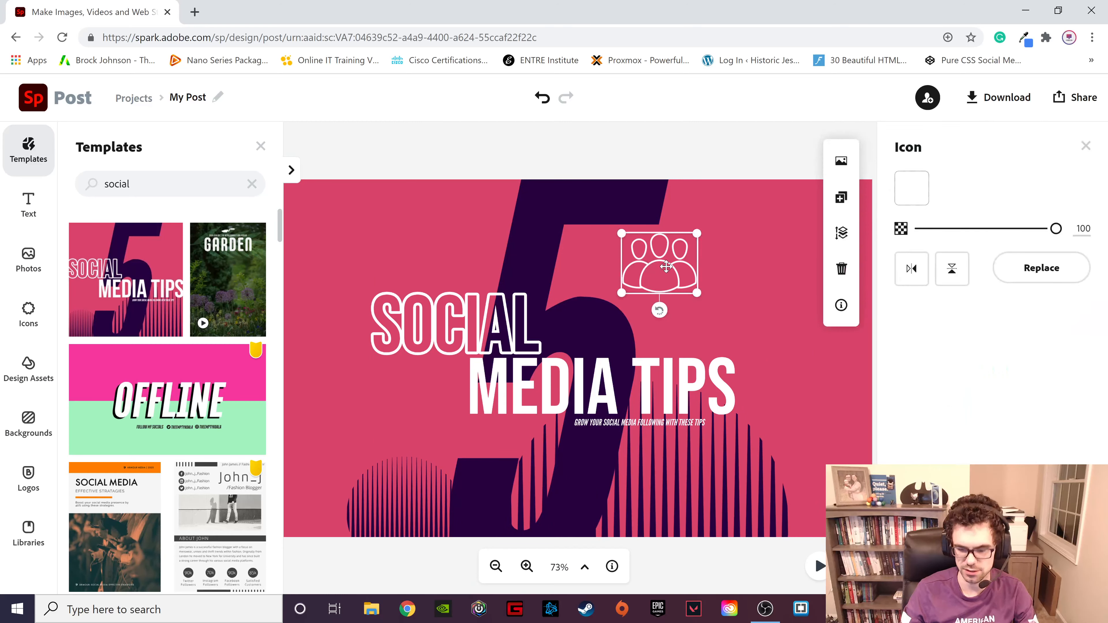
{"action": "key", "text": "Delete"}
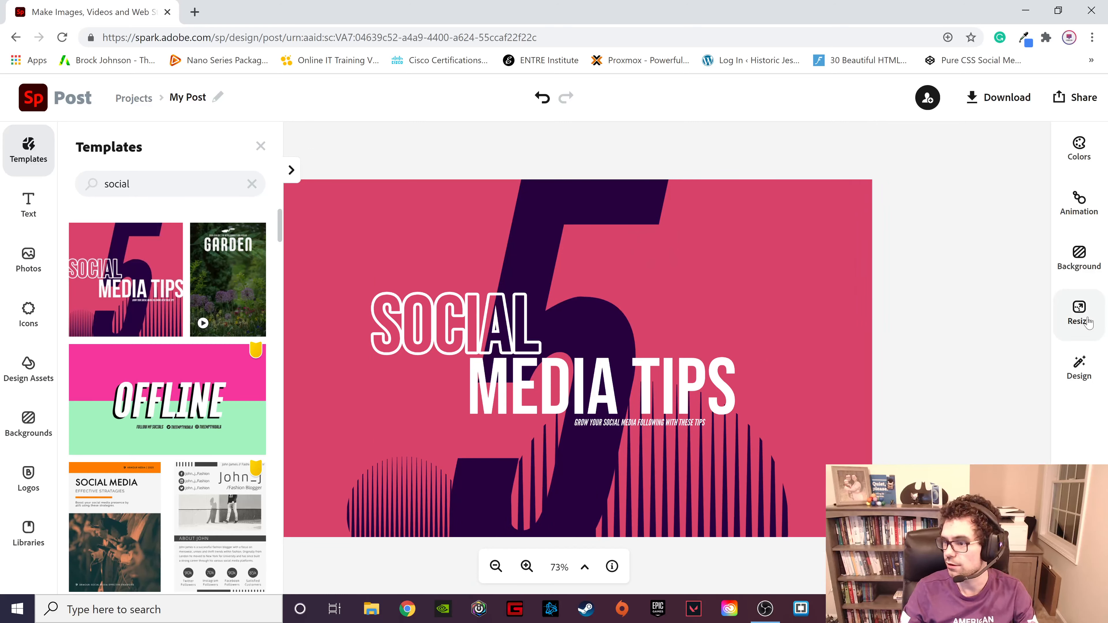
- Look through the other resize formats, such as Snapchat Story and Twitter, and browse the design variations
{"action": "left_click", "coordinate": [1079, 311]}
{"action": "scroll", "coordinate": [965, 393], "scroll_direction": "down", "scroll_amount": 5}
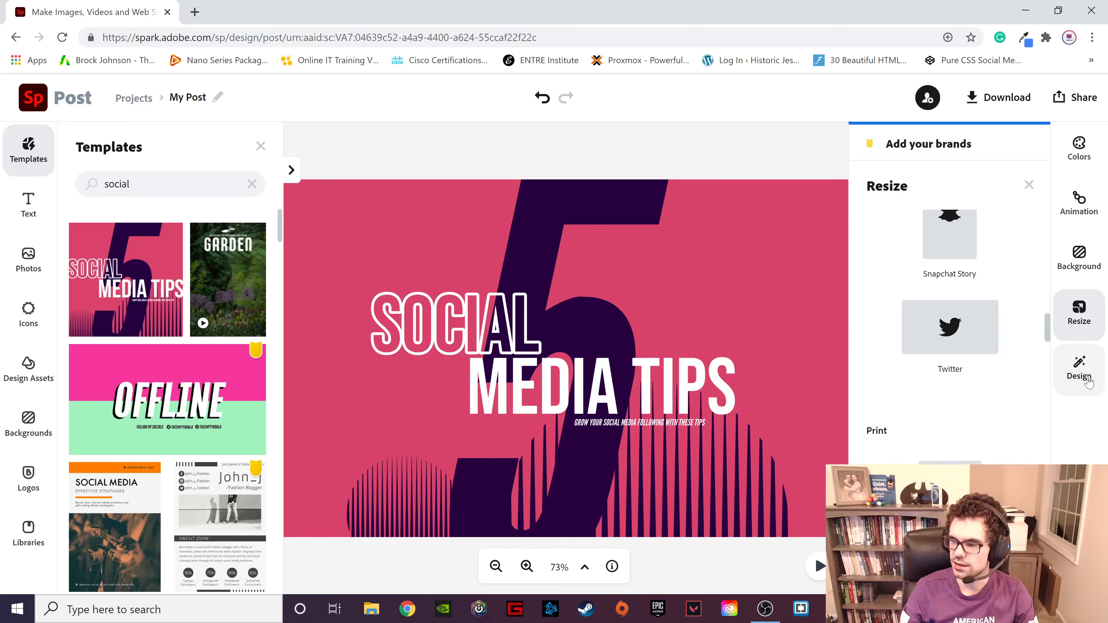
{"action": "left_click", "coordinate": [1079, 369]}
{"action": "scroll", "coordinate": [947, 388], "scroll_direction": "down", "scroll_amount": 4}
{"action": "scroll", "coordinate": [951, 391], "scroll_direction": "down", "scroll_amount": 4}
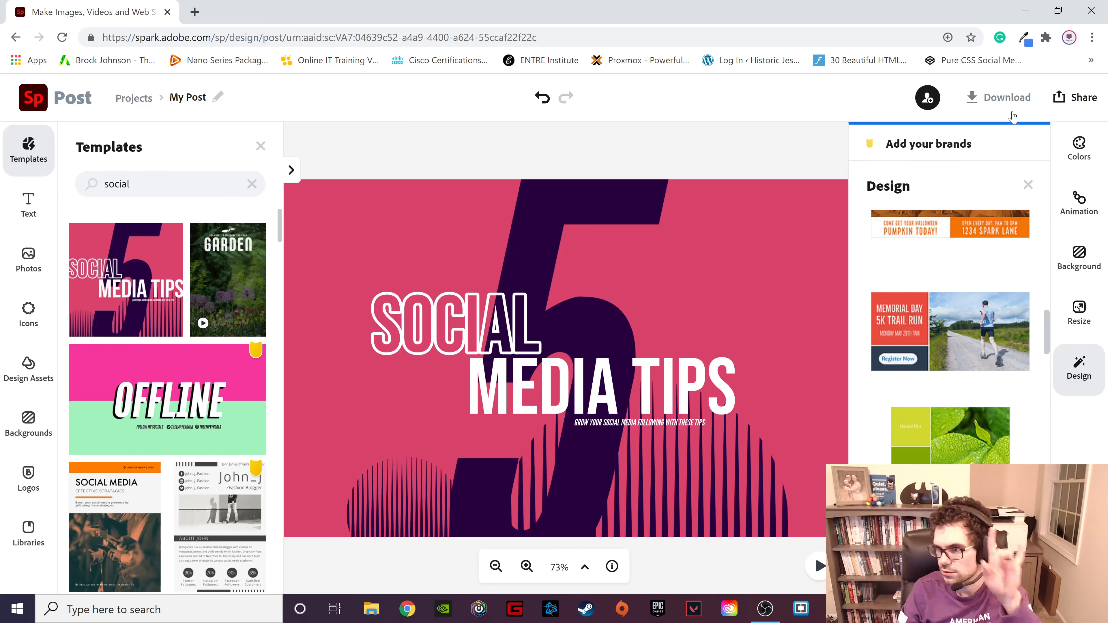
- Download the post as a PNG with a solid color background
{"action": "left_click", "coordinate": [1007, 97]}
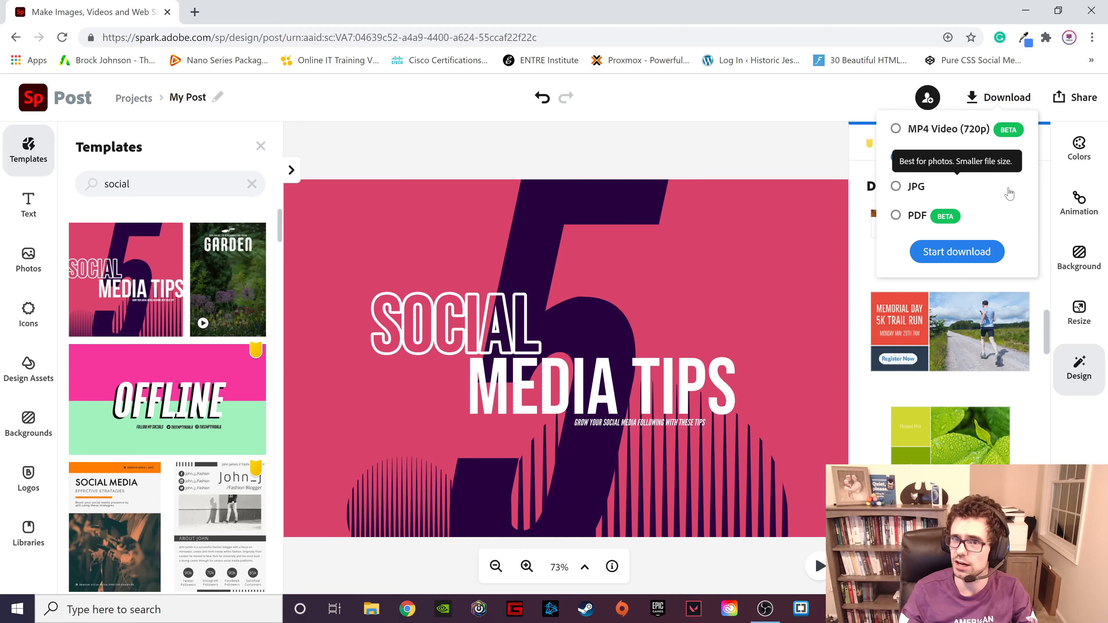
{"action": "left_click", "coordinate": [979, 261]}
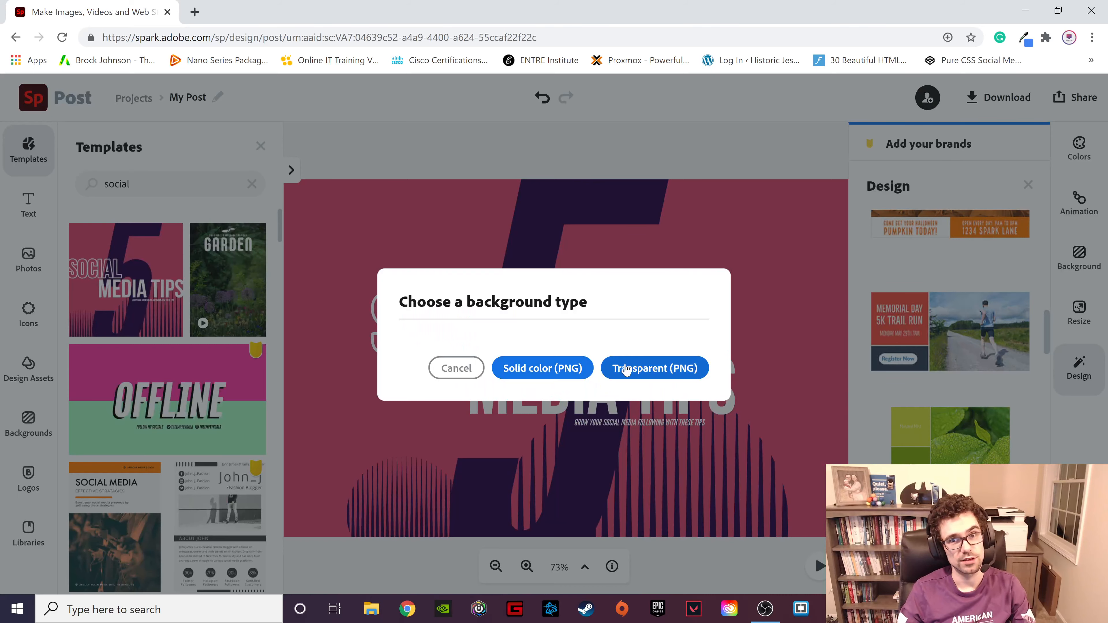
{"action": "left_click", "coordinate": [561, 376]}
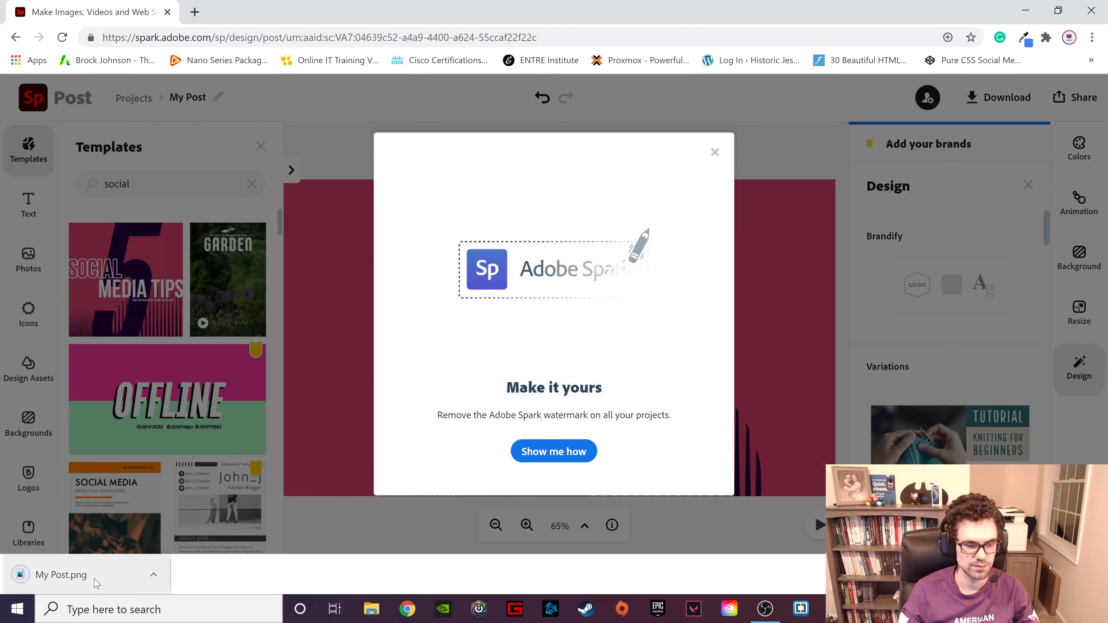
- View the downloaded My Post.png in Photos, close it, and dismiss the watermark removal offer
{"action": "left_click", "coordinate": [99, 574]}
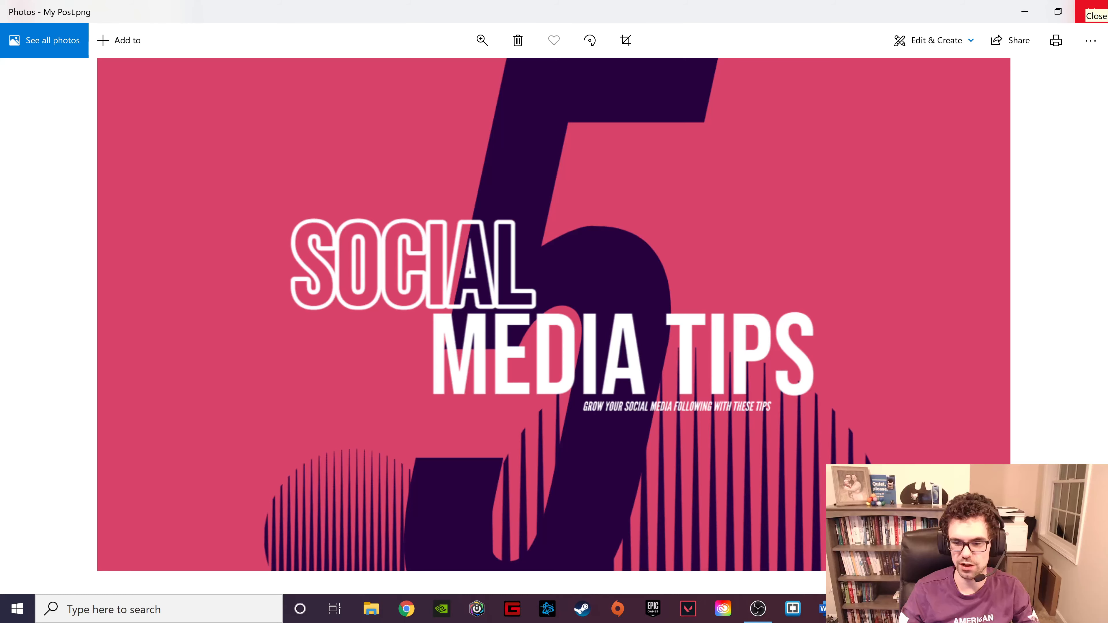
{"action": "left_click", "coordinate": [1095, 9]}
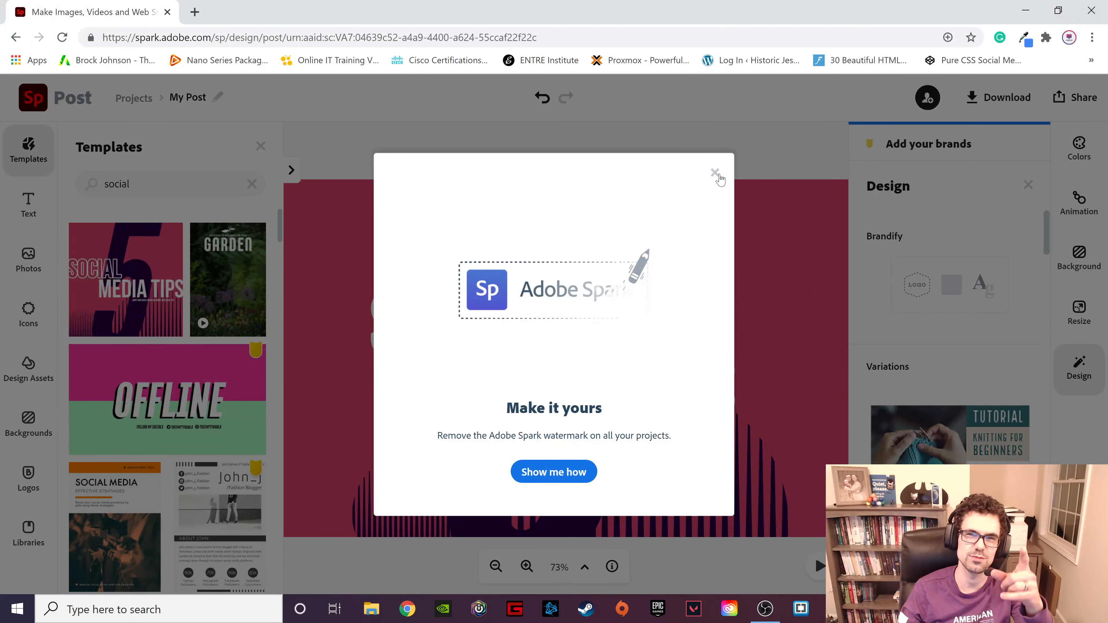
{"action": "left_click", "coordinate": [715, 173]}
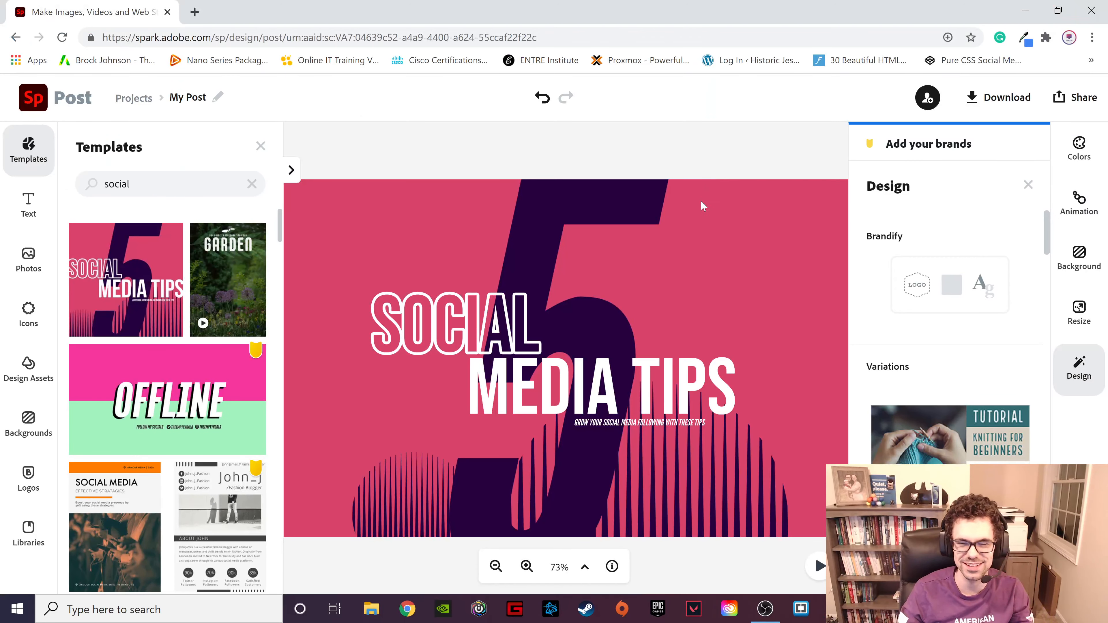